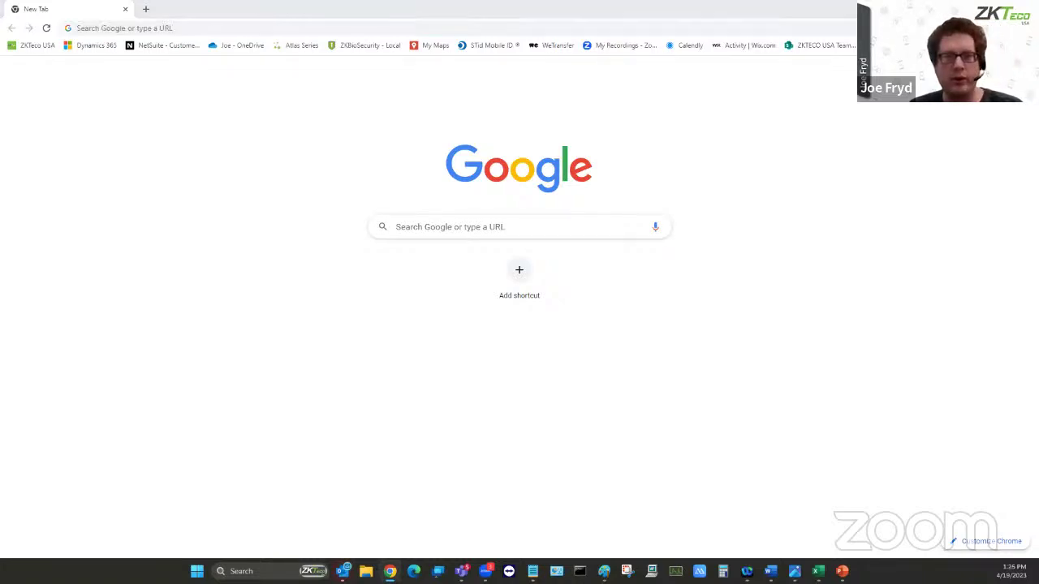
Step: Load the portal at 192.168.10.60 and sign in as admin with the account password
left_click(164, 30)
type("192")
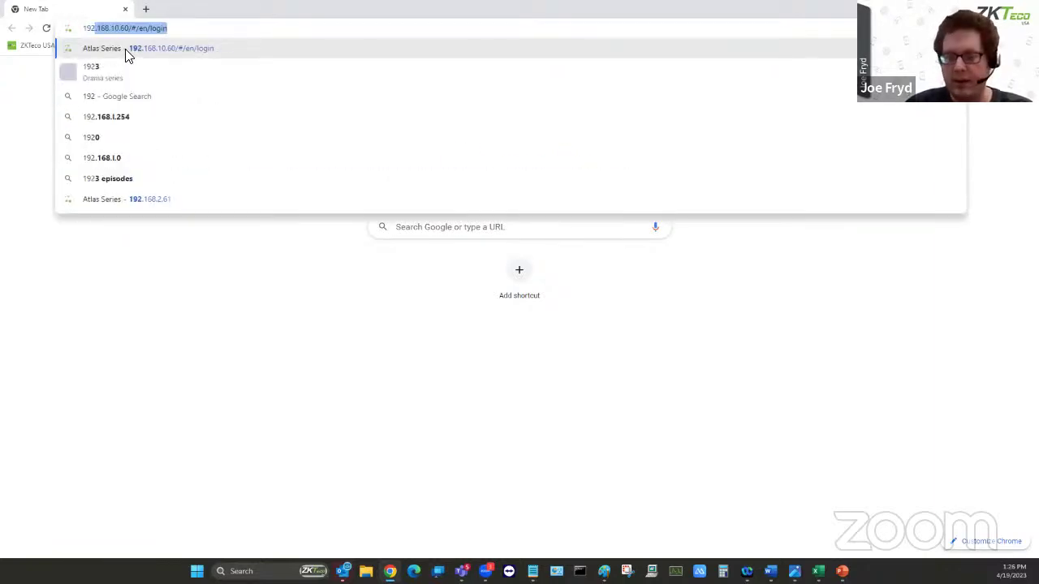
key("Return")
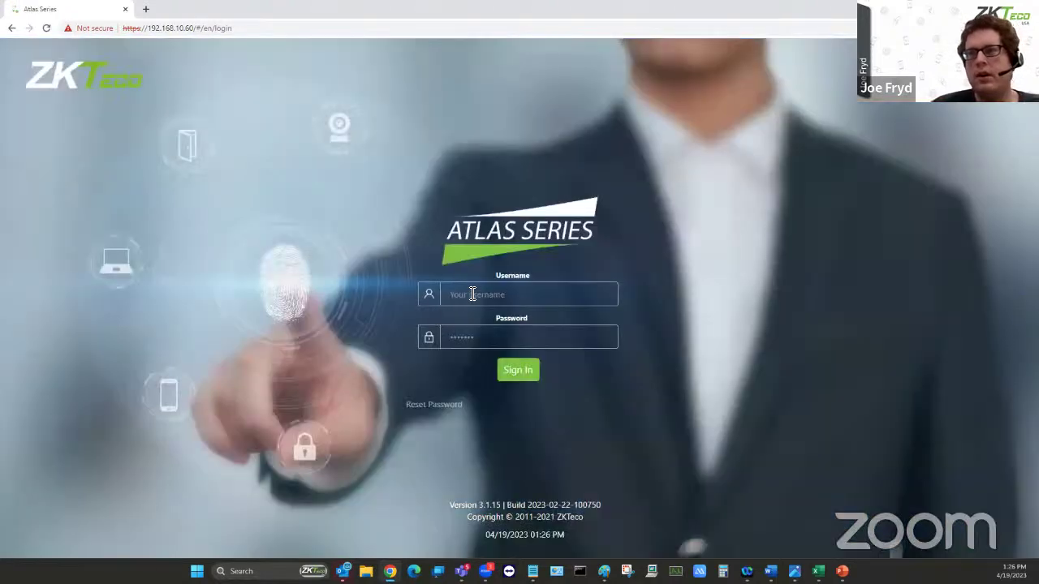
type("admin")
key("Tab")
type("•••••••••")
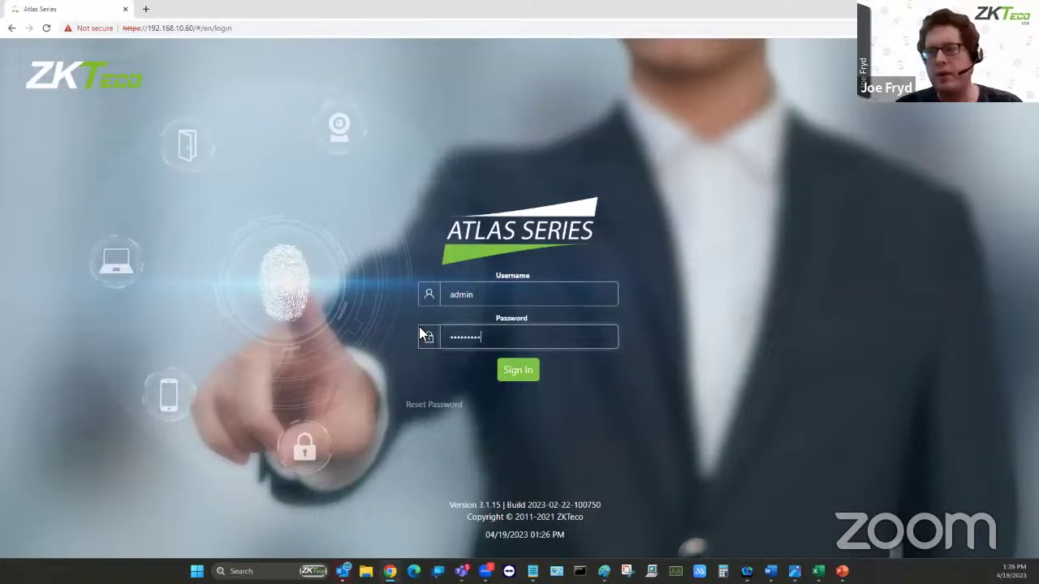
key("Return")
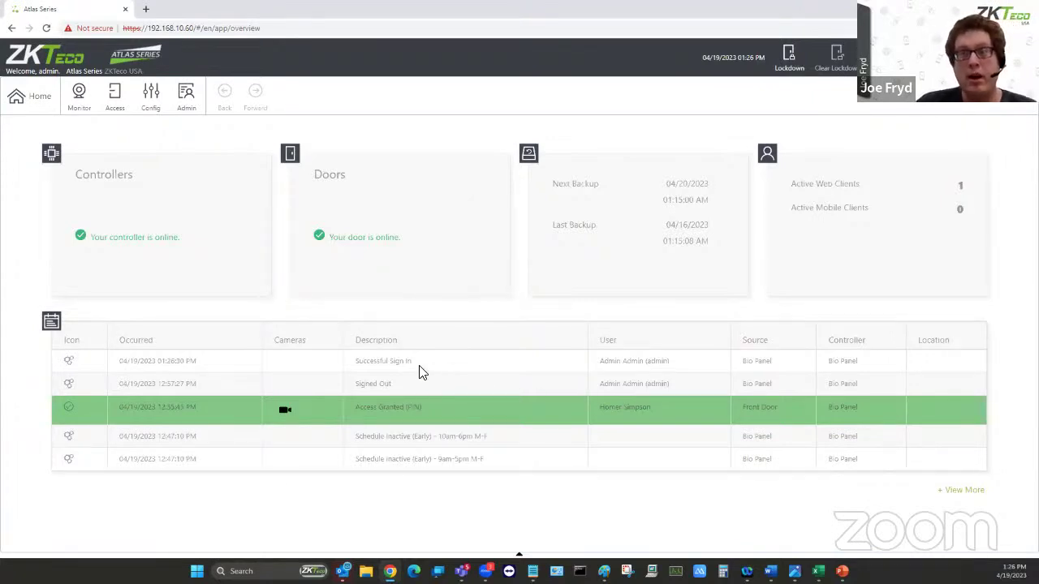
Step: Highlight the Successful Sign In event on the overview dashboard
left_click_drag(409, 367, 357, 362)
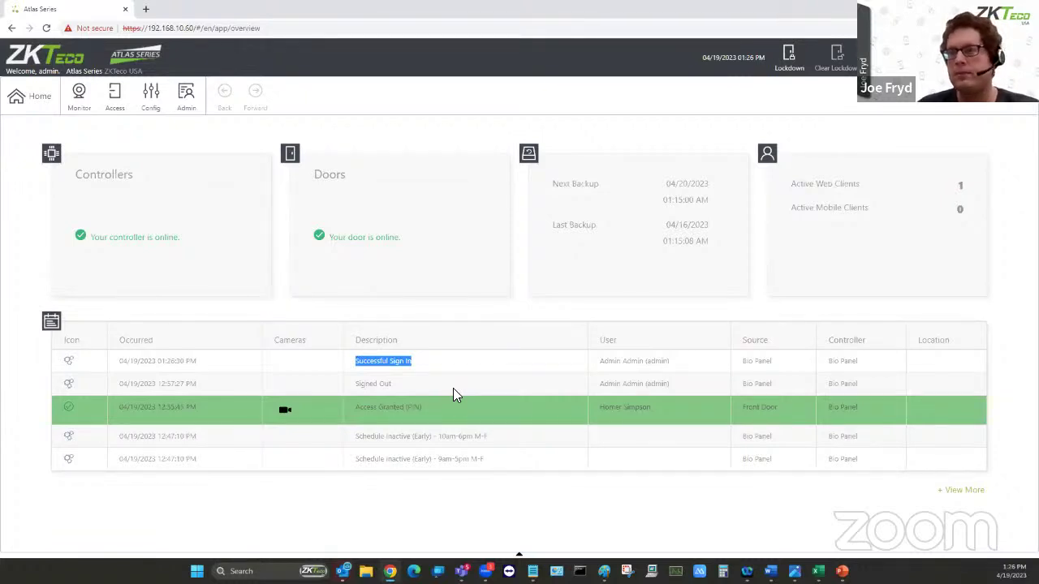
left_click(596, 523)
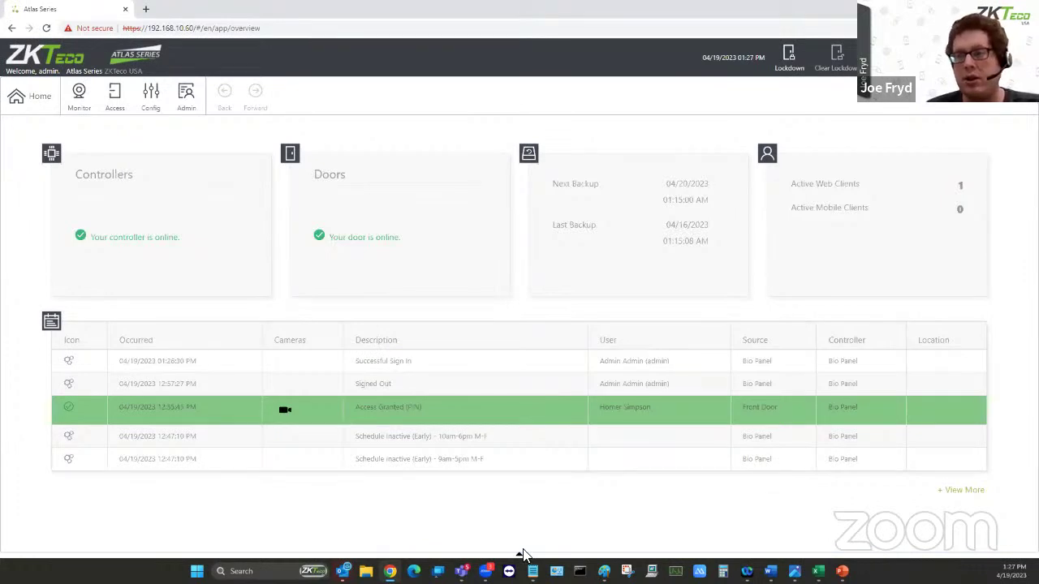
mouse_move(532, 571)
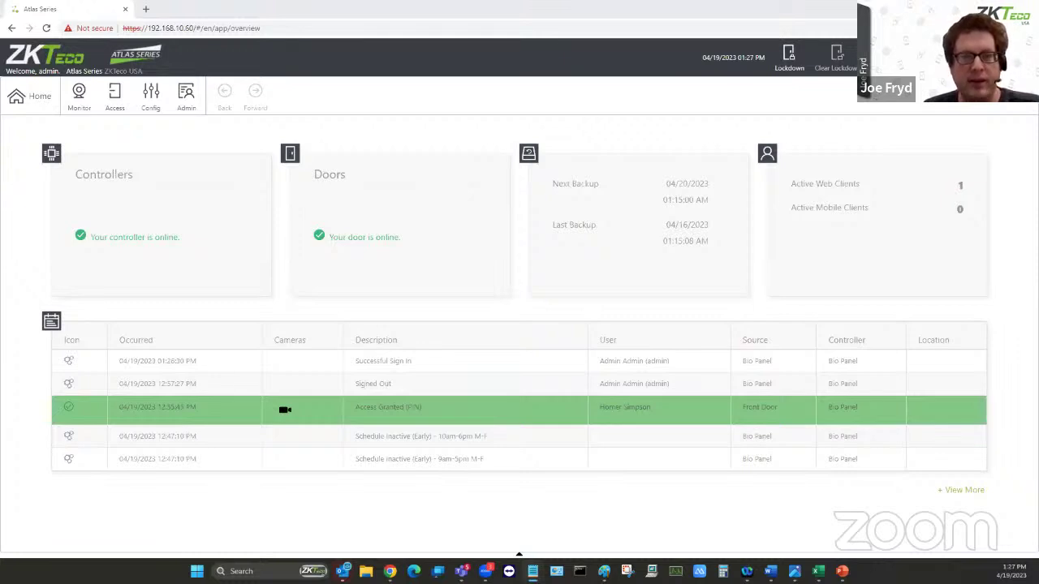
Step: Bring the configuration steps note forward and enlarge its text
key("alt+Tab")
key("ctrl+a")
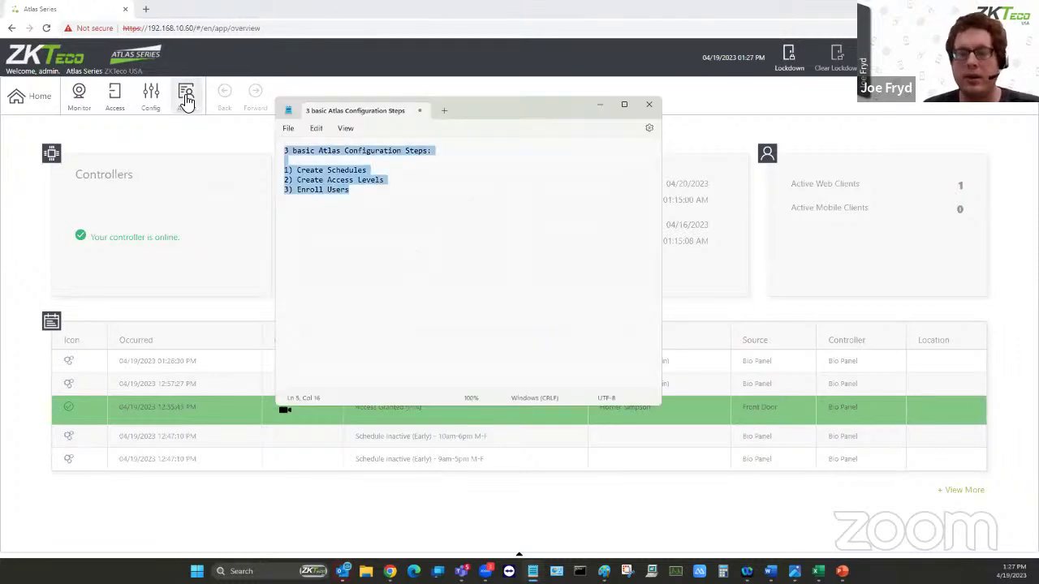
key("ctrl+plus")
key("ctrl+plus")
key("ctrl+plus")
key("ctrl+plus")
key("ctrl+plus")
key("ctrl+plus")
key("ctrl+plus")
key("ctrl+plus")
key("ctrl+plus")
key("ctrl+plus")
key("ctrl+plus")
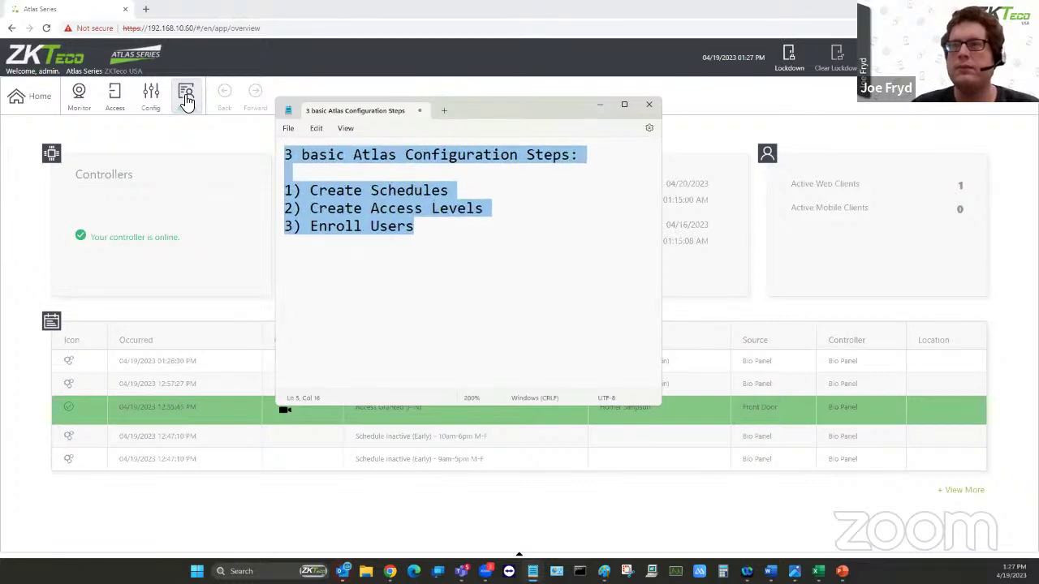
left_click(378, 197)
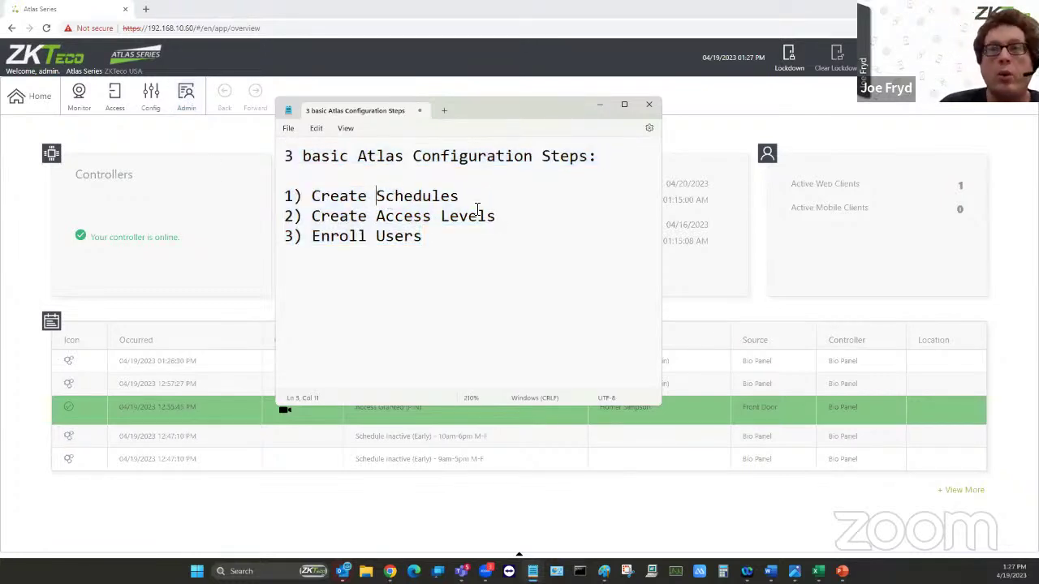
left_click_drag(466, 197, 275, 203)
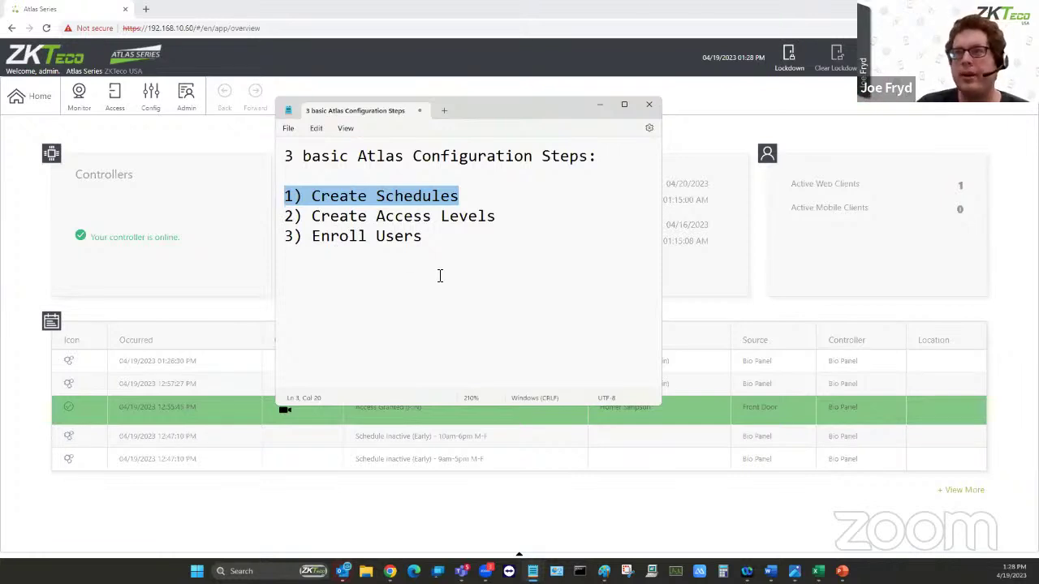
Step: Highlight Create Schedules, Create Access Levels and Enroll Users in turn, then put the note away
left_click(420, 247)
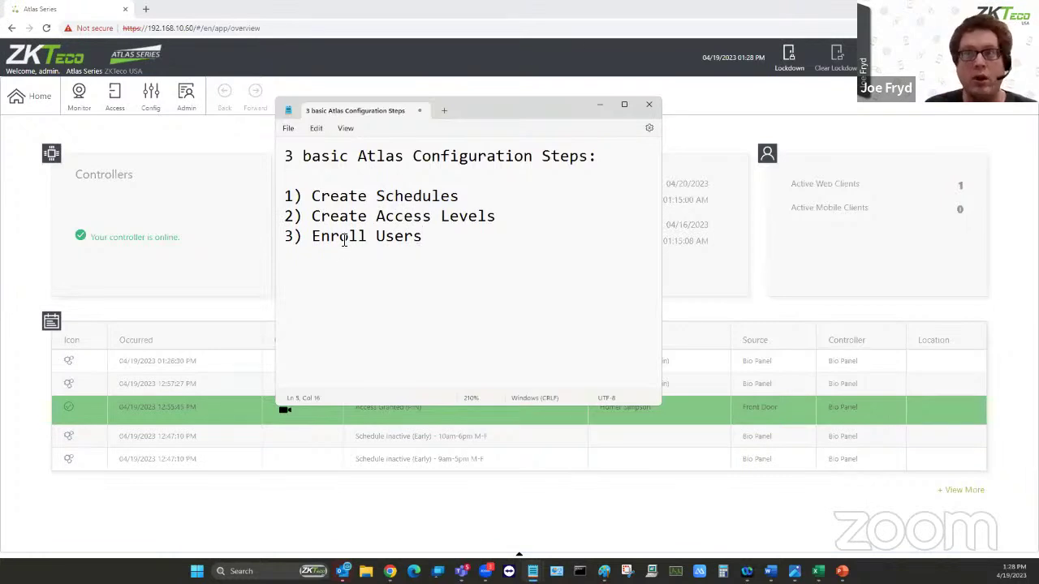
left_click_drag(468, 196, 281, 196)
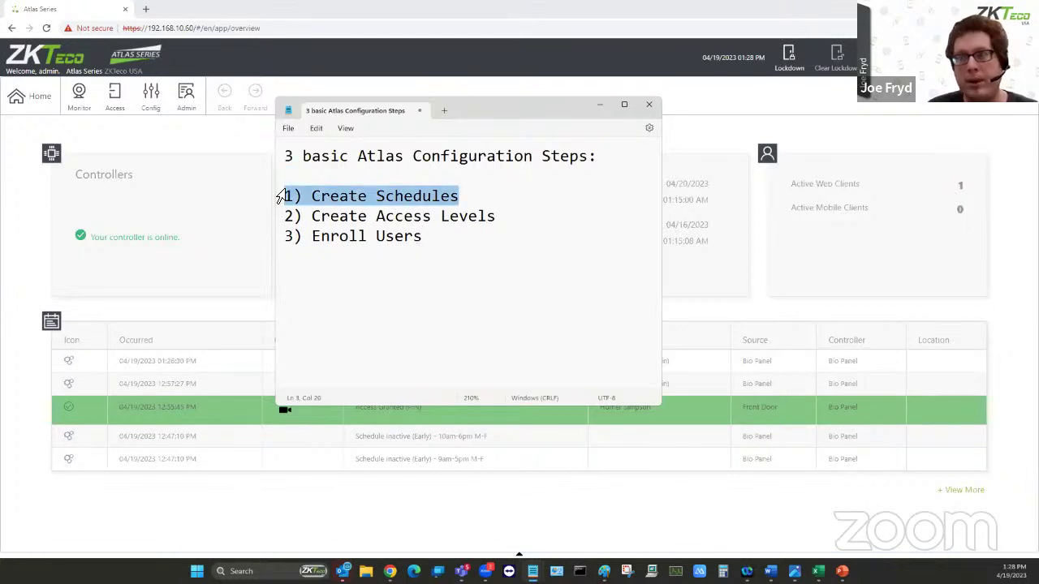
left_click_drag(498, 216, 284, 233)
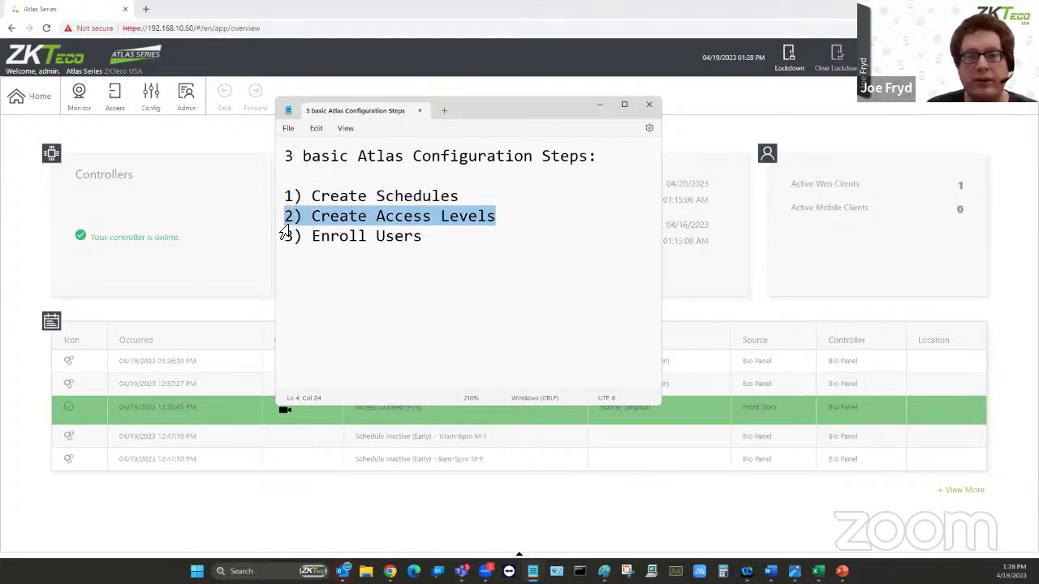
left_click_drag(438, 235, 244, 235)
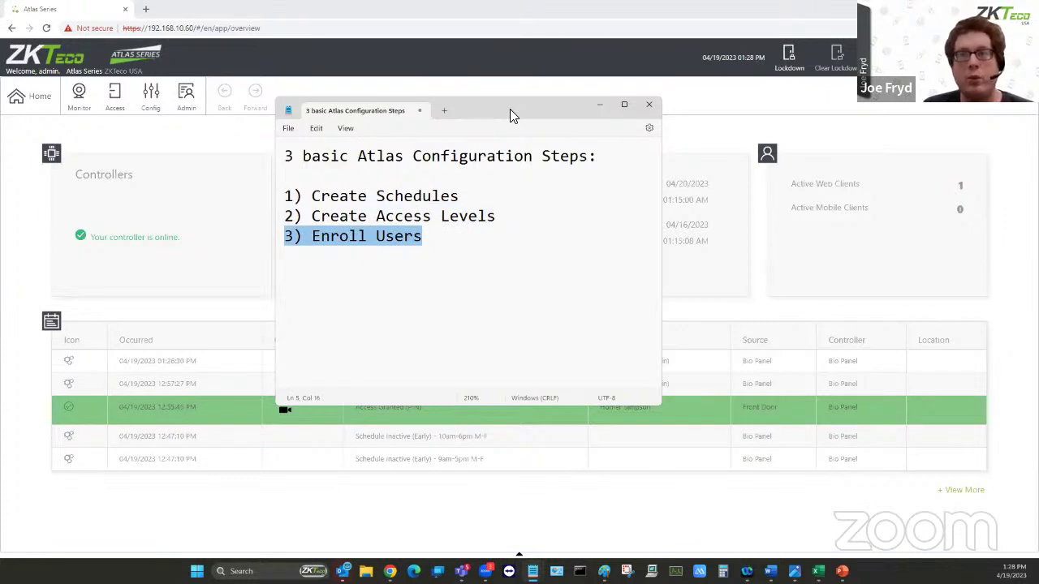
left_click(599, 104)
Step: Start a new schedule named 9am-5pm M-F and zoom the web page in
left_click(113, 109)
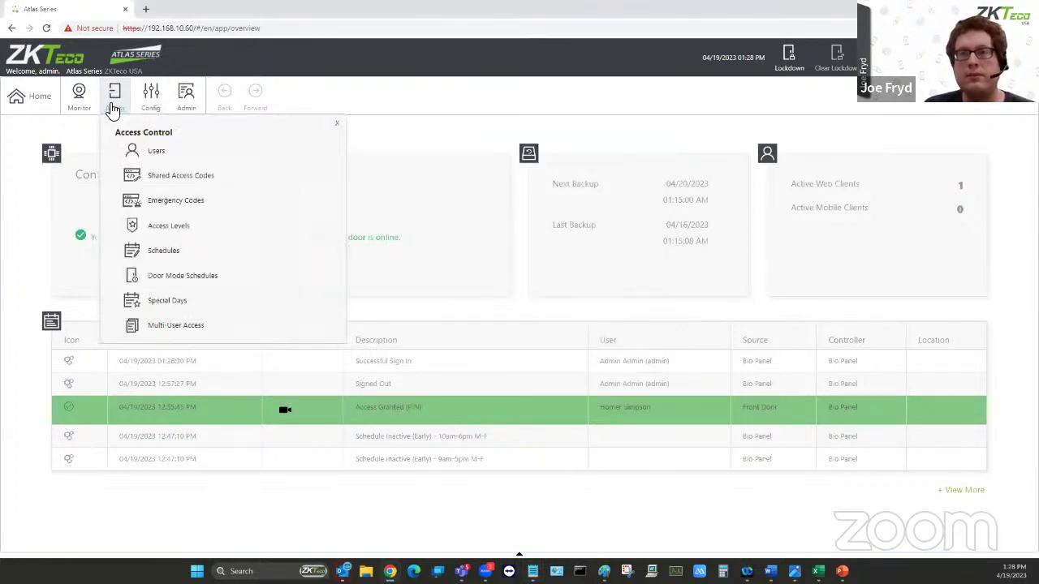
left_click(177, 253)
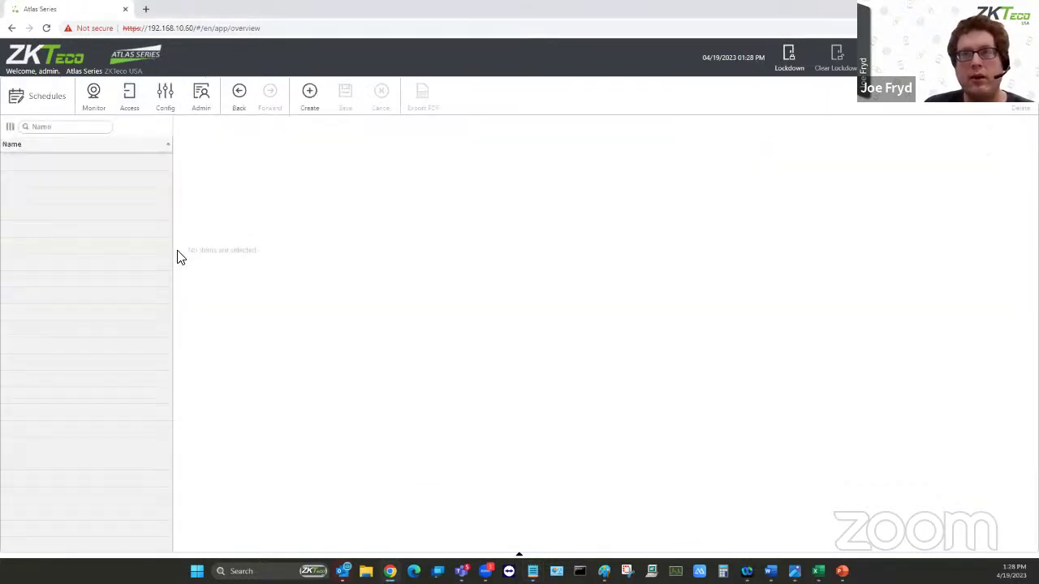
left_click(306, 98)
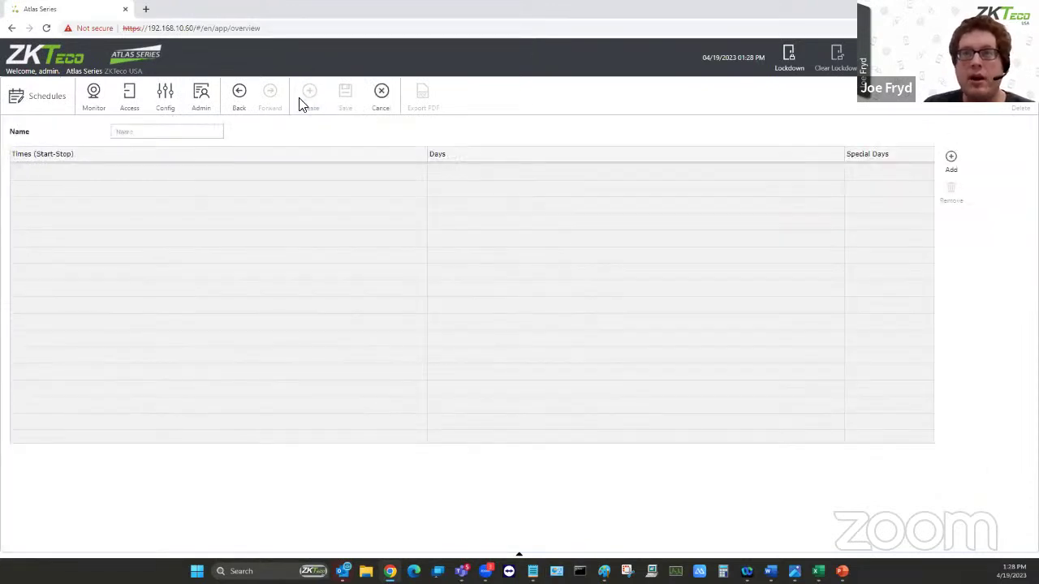
left_click(186, 132)
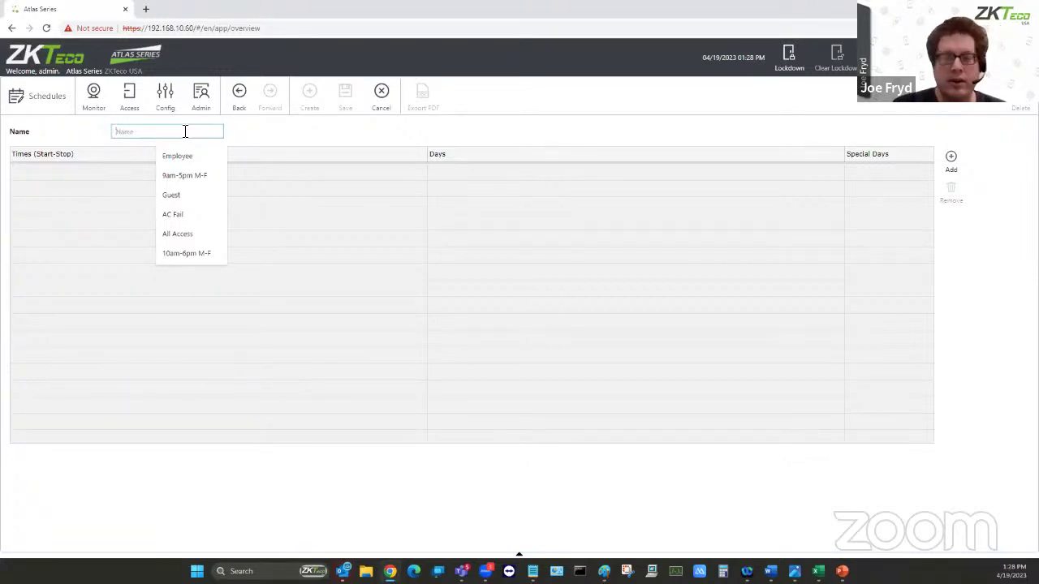
type("9am")
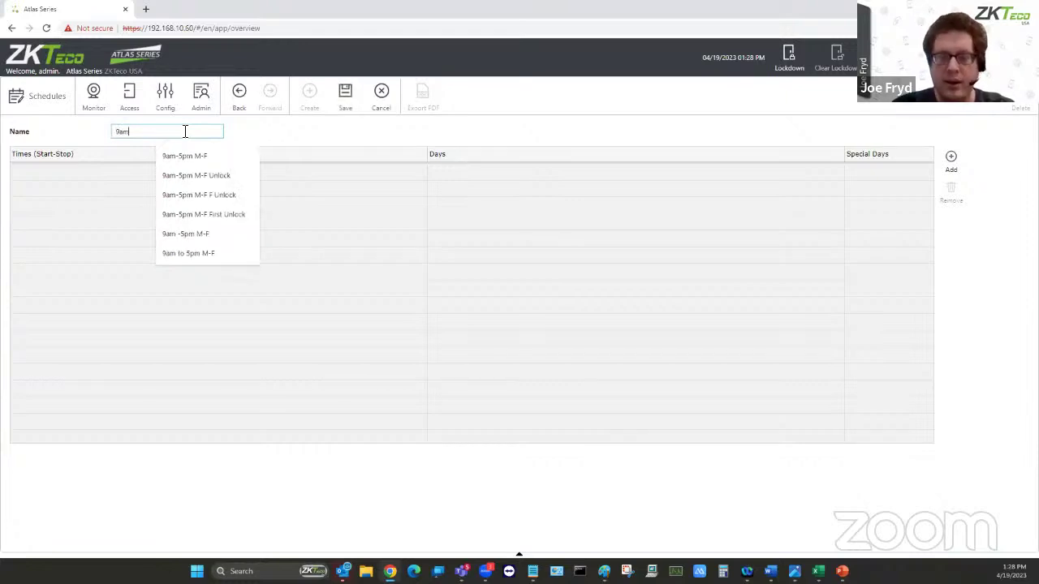
type("-5pm M-F")
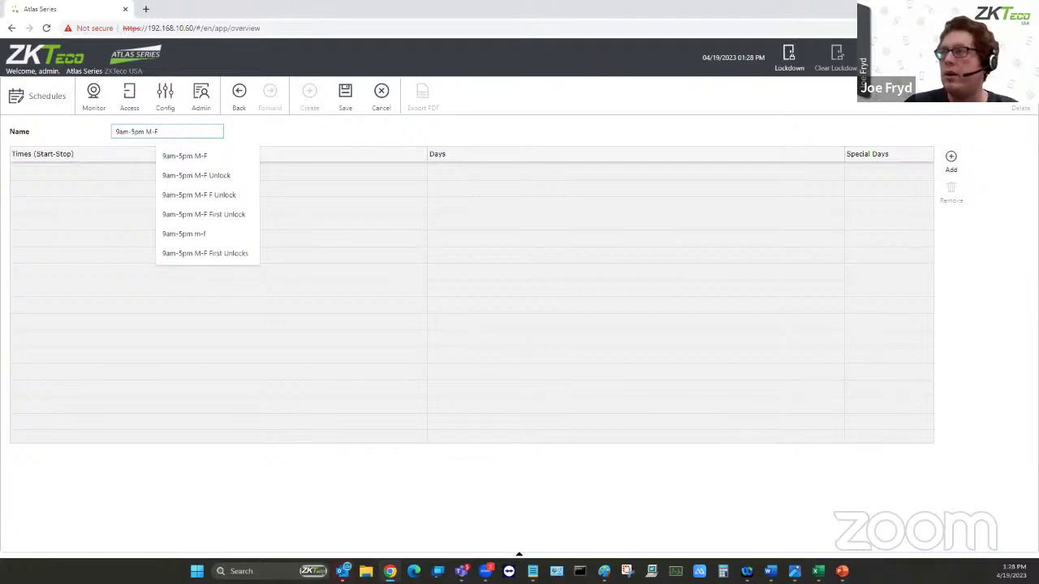
left_click(1027, 28)
left_click(997, 131)
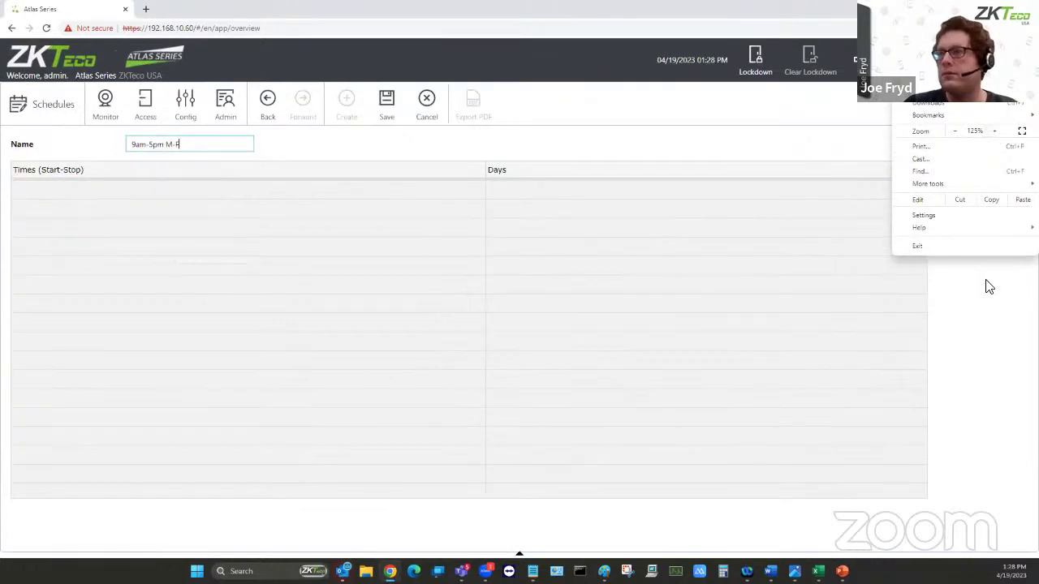
left_click(878, 236)
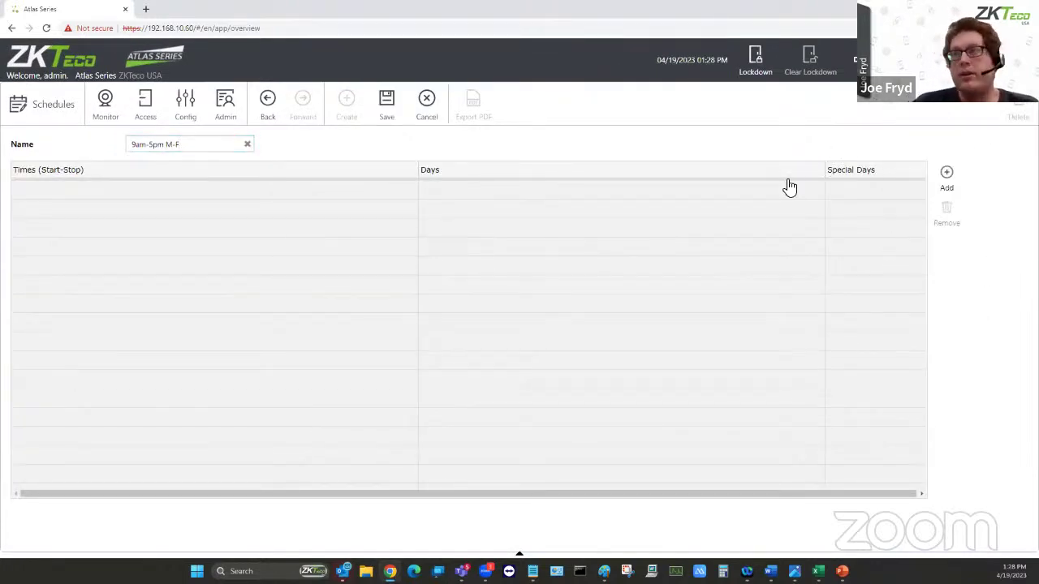
Step: Add a 09:00–17:00 time period active Monday through Friday
left_click(943, 186)
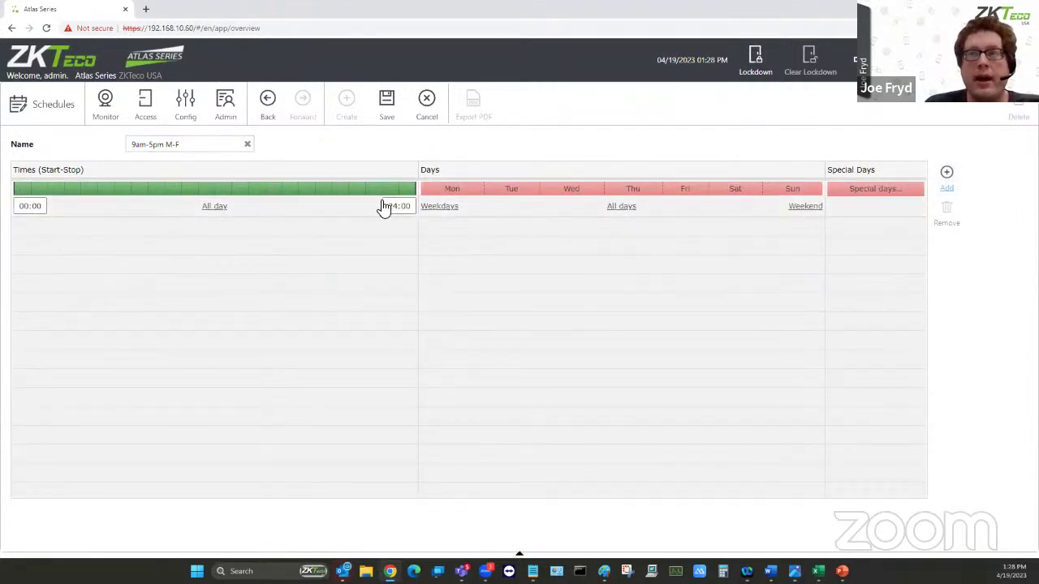
left_click(35, 206)
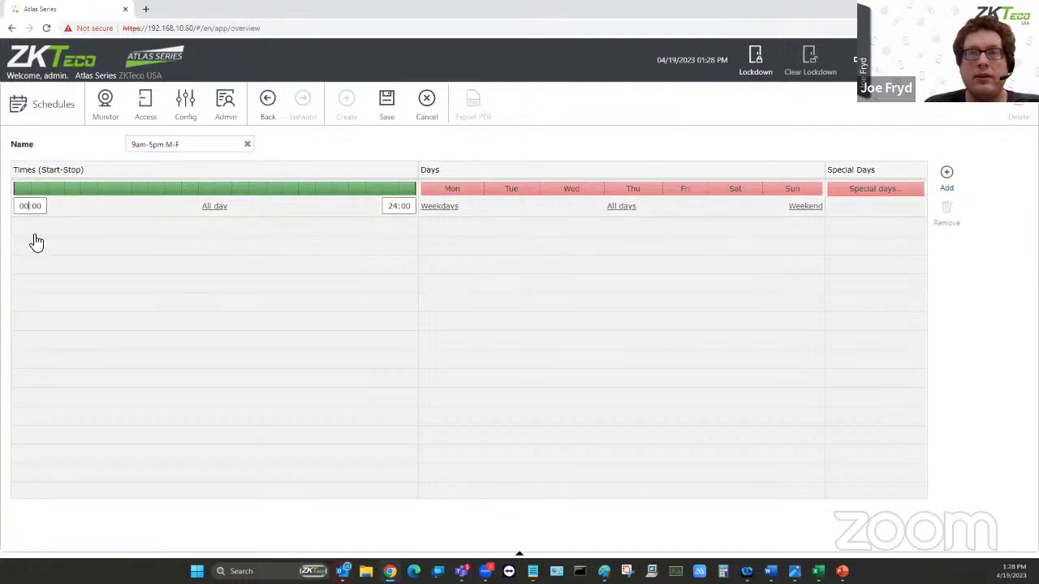
type("09")
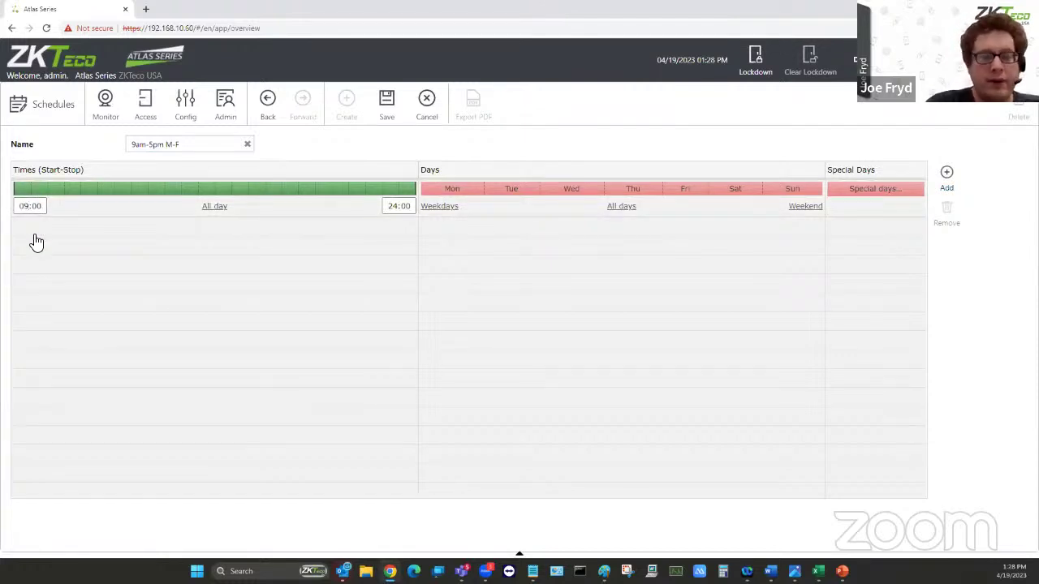
key("Tab")
type("17")
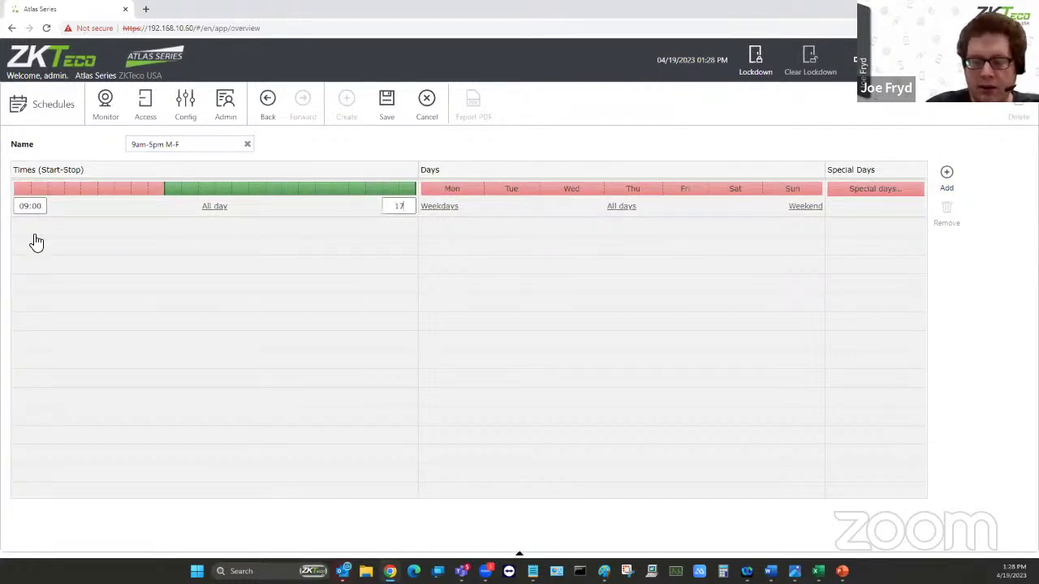
key("Tab")
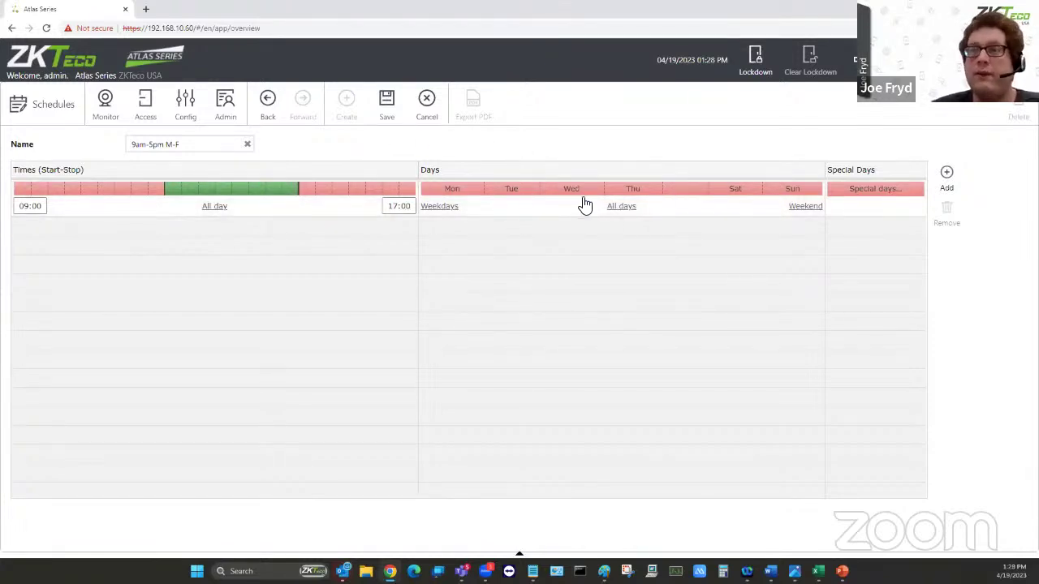
mouse_move(466, 200)
left_mouse_down()
mouse_move(561, 197)
mouse_move(463, 198)
left_mouse_up()
left_click(438, 207)
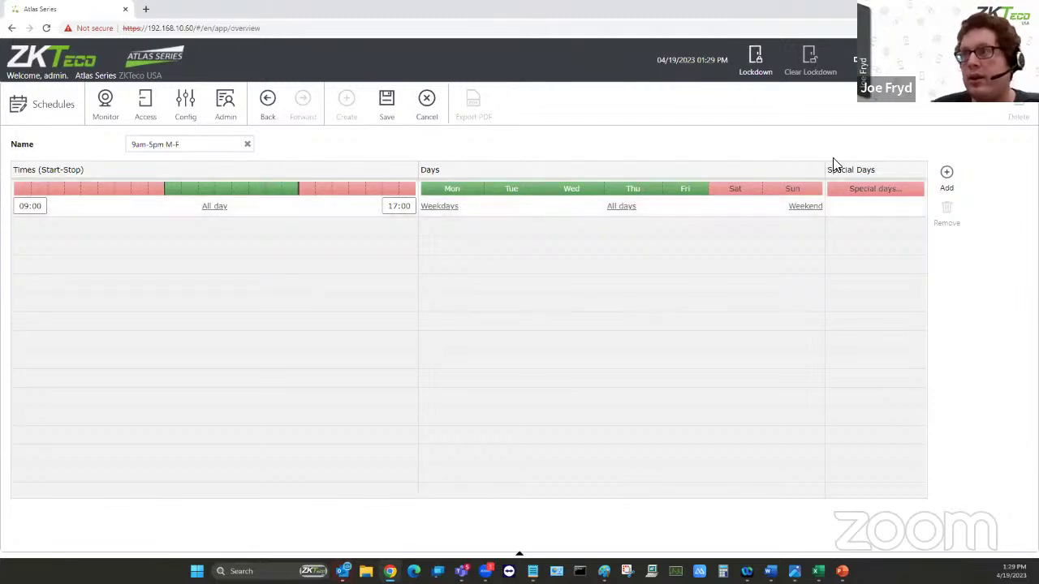
Step: Add a second time range and include Saturday and Sunday in it
left_click(946, 174)
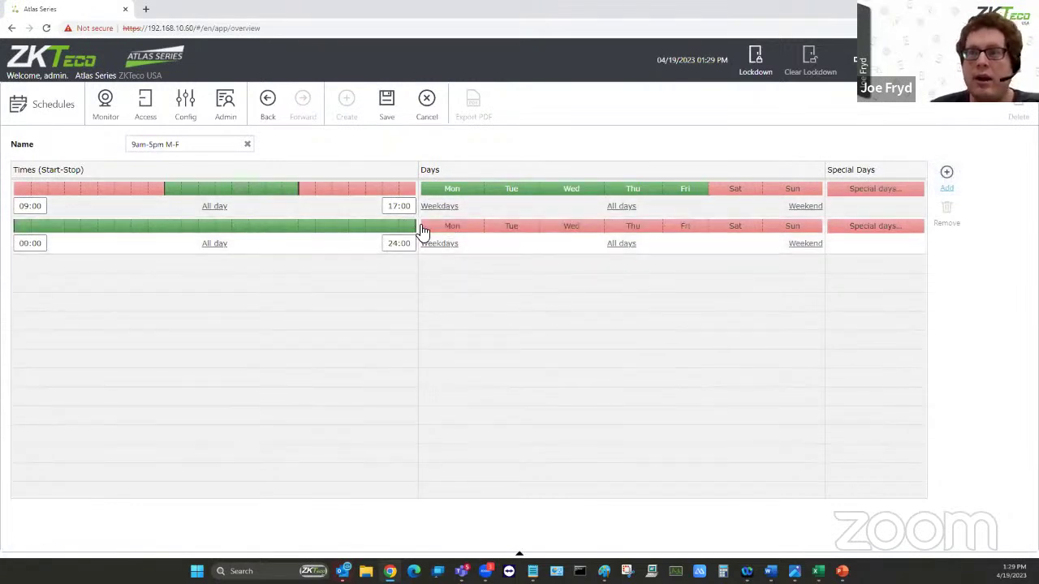
left_click_drag(415, 225, 234, 225)
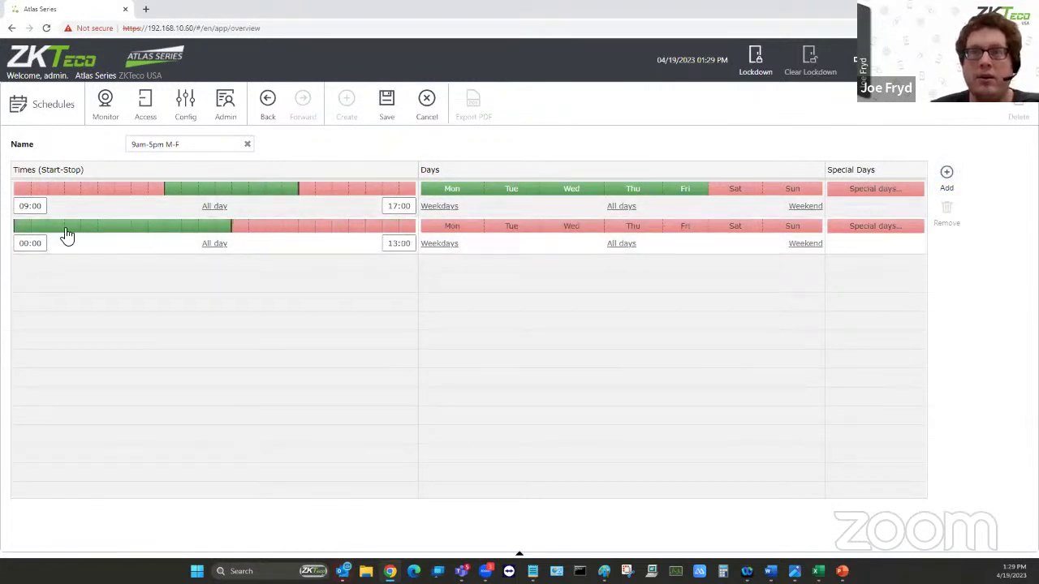
left_click_drag(13, 227, 125, 227)
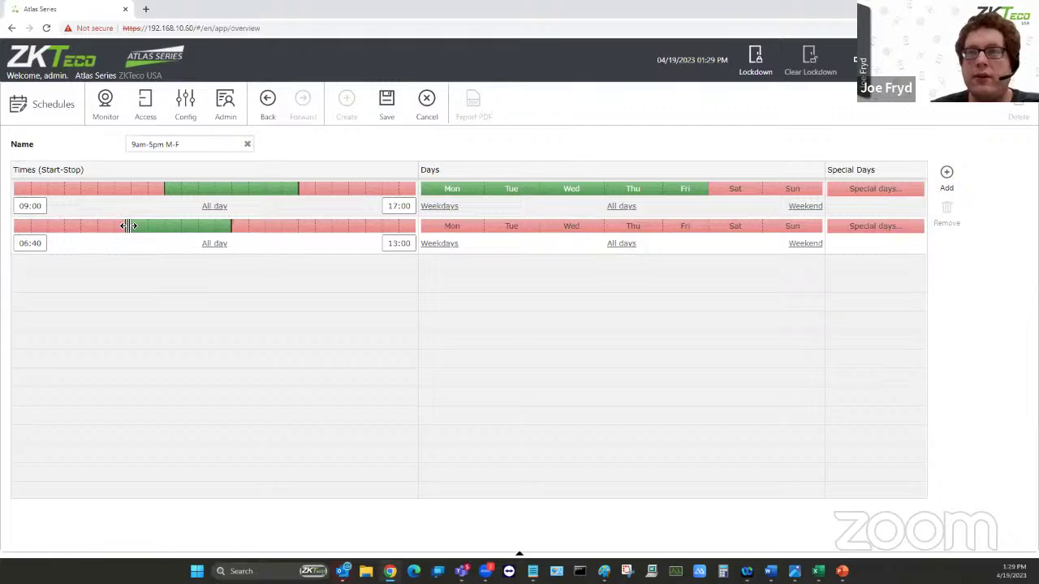
left_click(742, 228)
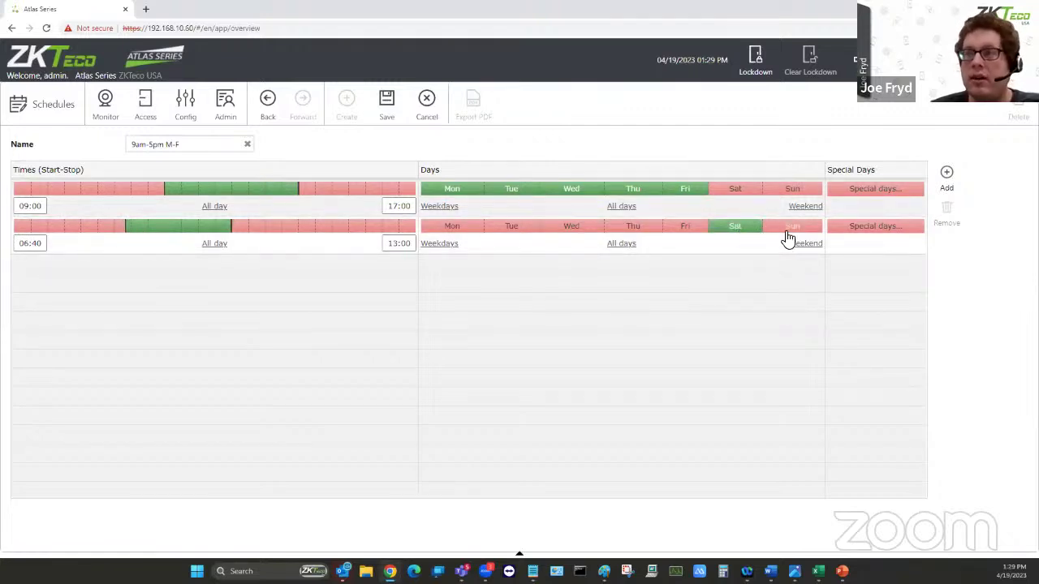
left_click(789, 227)
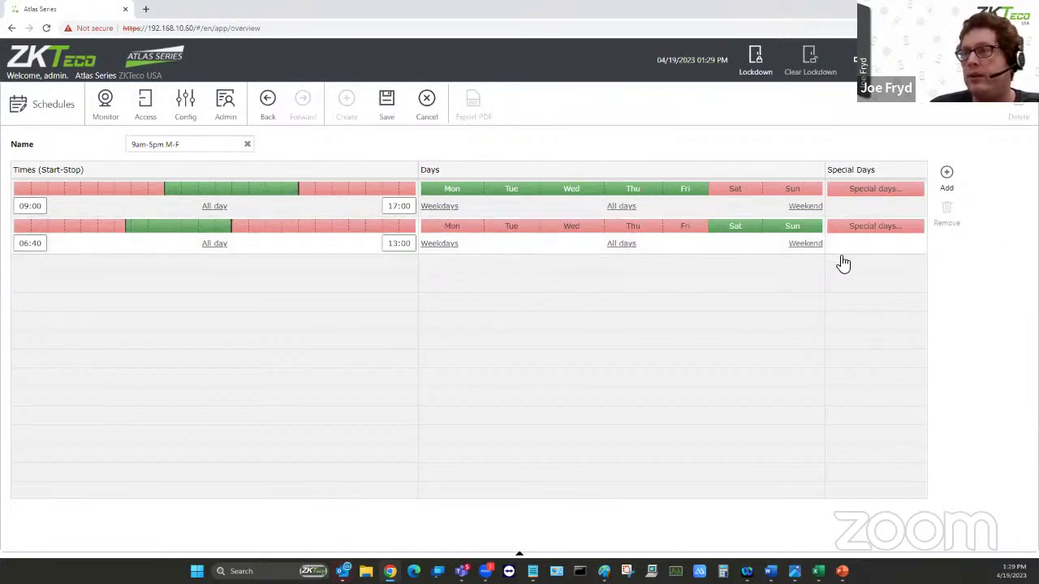
Step: Remove the extra weekend range, save the schedule, and return to the steps note
left_click(865, 248)
left_click(948, 216)
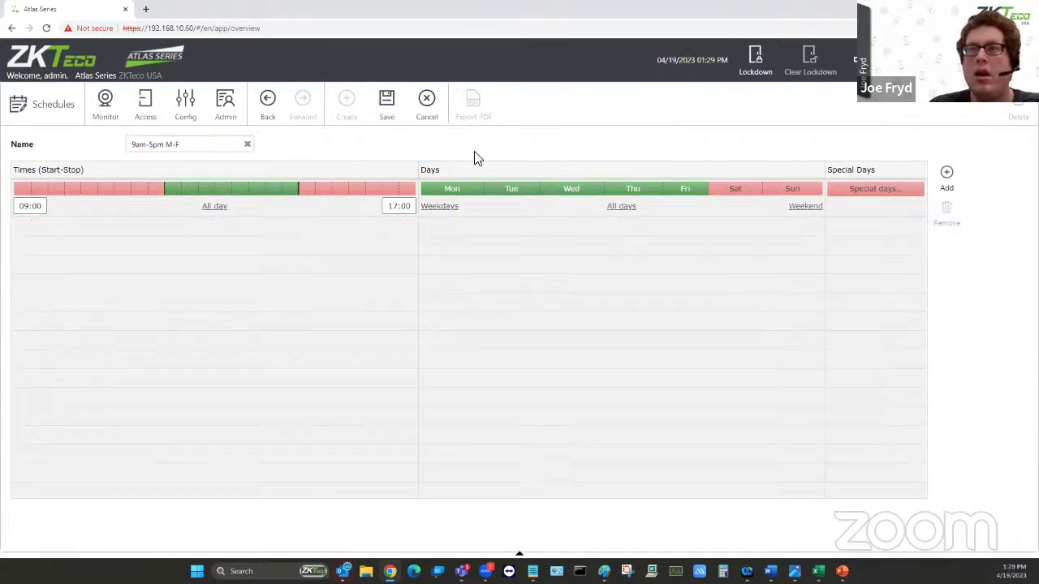
left_click(384, 113)
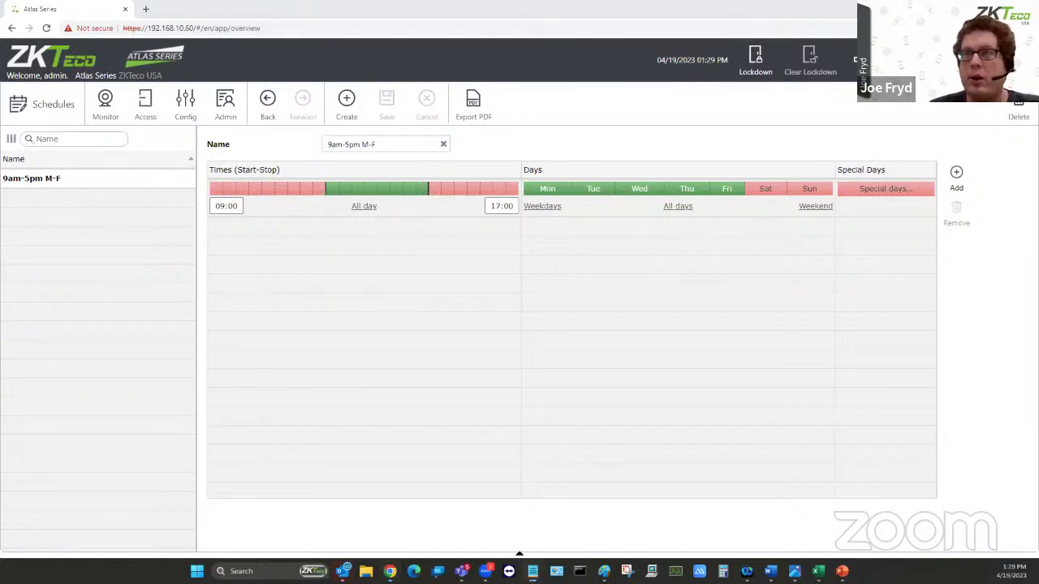
key("alt+Tab")
left_click(653, 253)
Step: Highlight the Create Access Levels step, then go to the portal's Access Levels page
left_click_drag(652, 255, 406, 255)
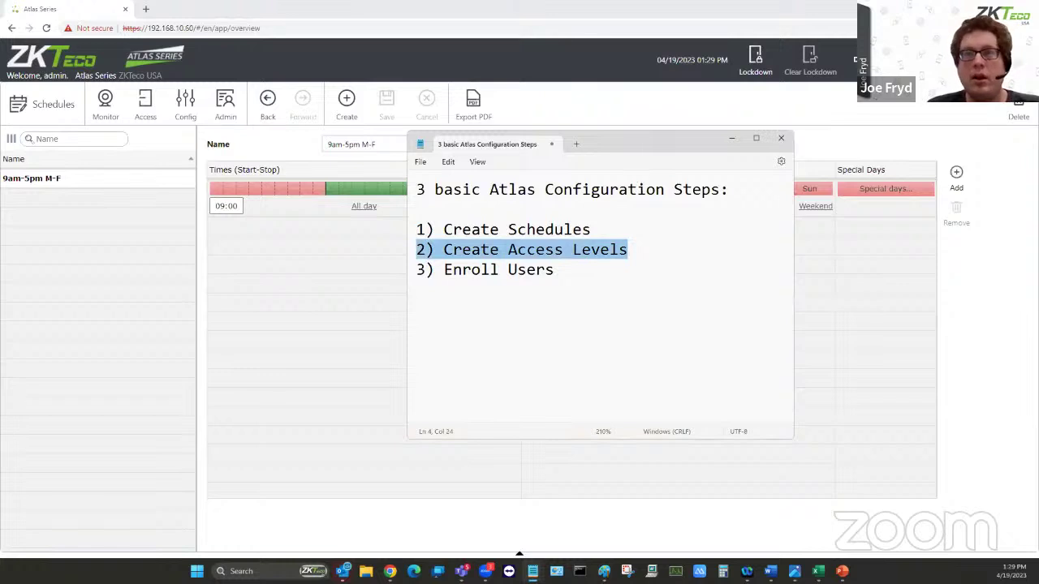
key("alt+Tab")
left_click(157, 114)
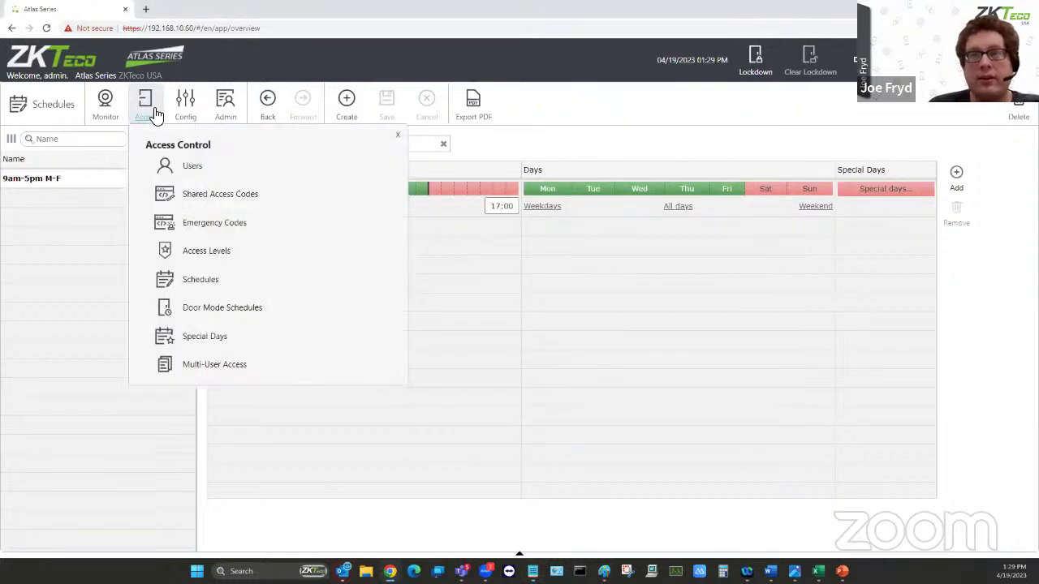
left_click(203, 253)
Step: Create an access level named All Access with Front Door on 24/7 and save it
left_click(361, 101)
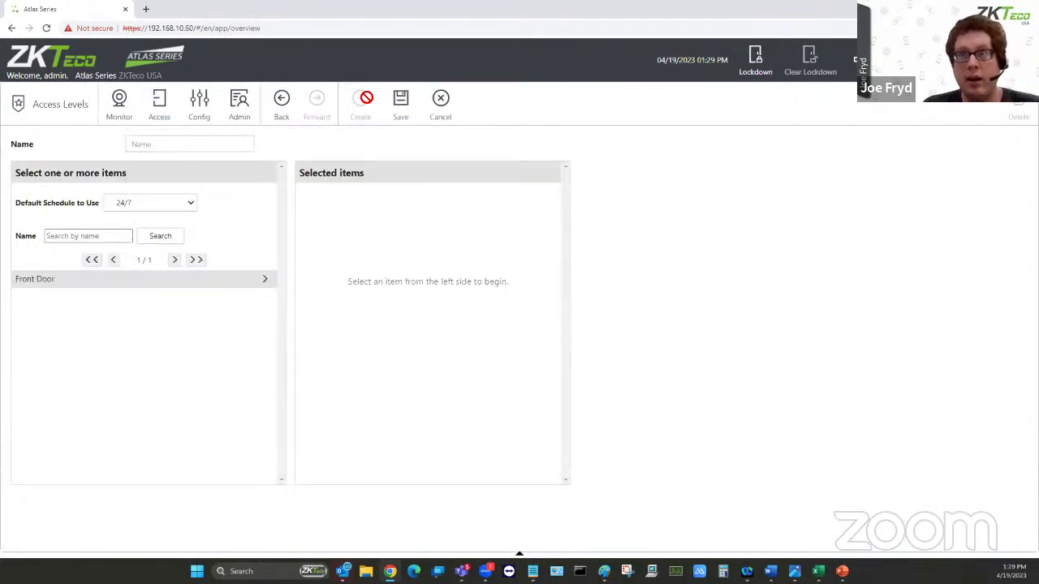
left_click(201, 144)
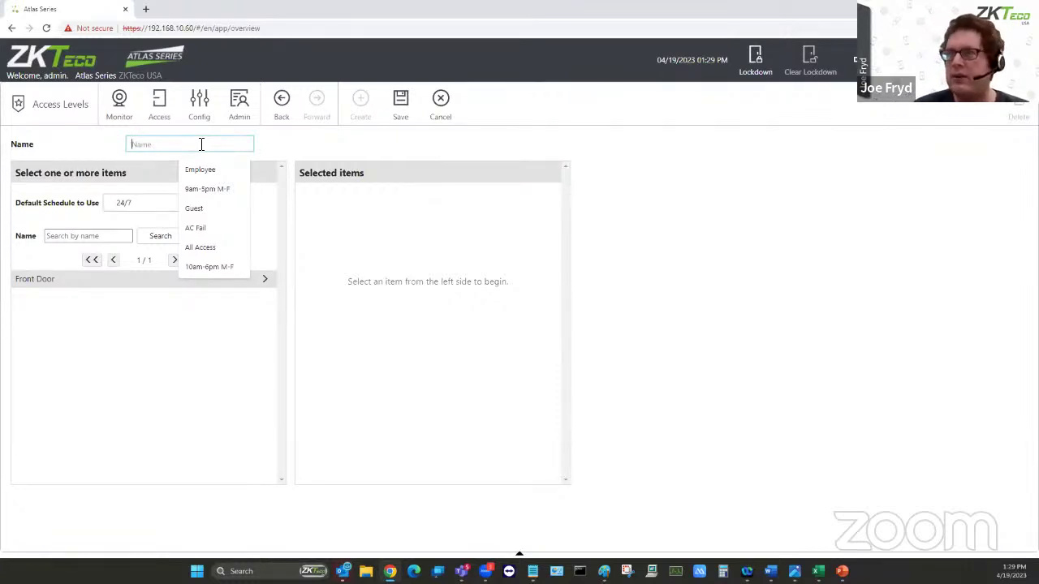
type("A")
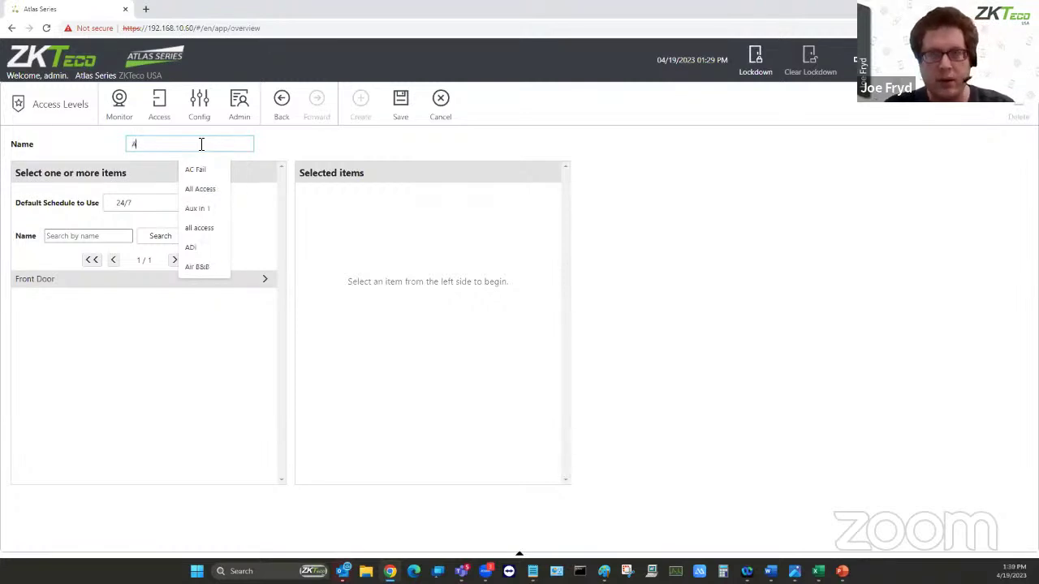
type("ll Access")
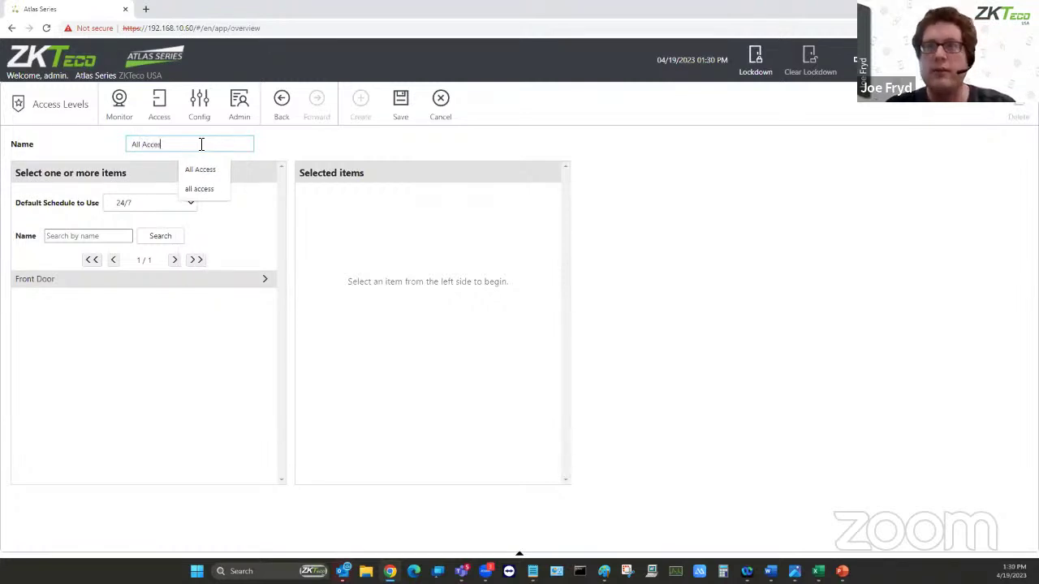
left_click(144, 409)
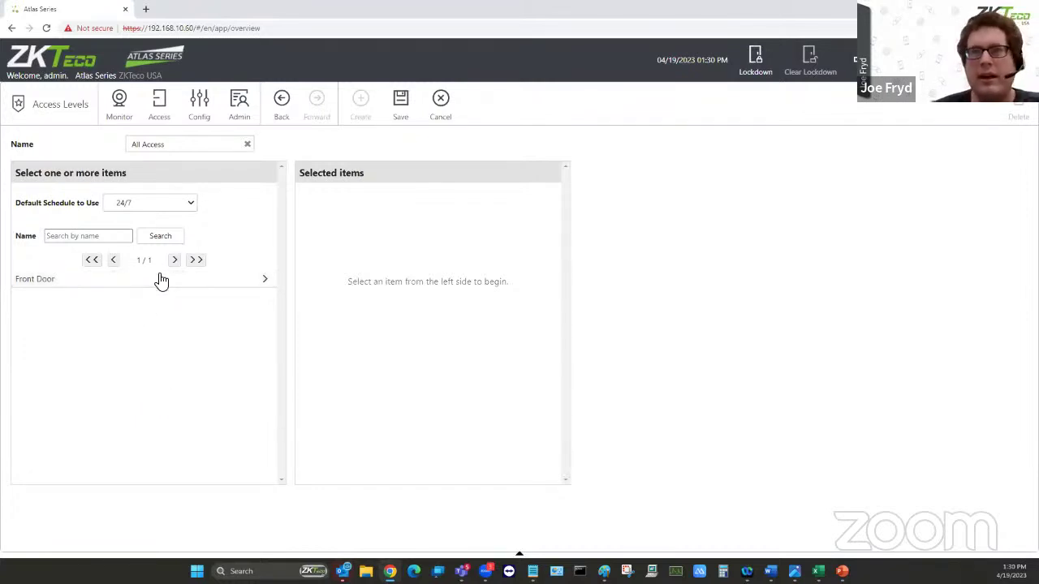
left_click(44, 284)
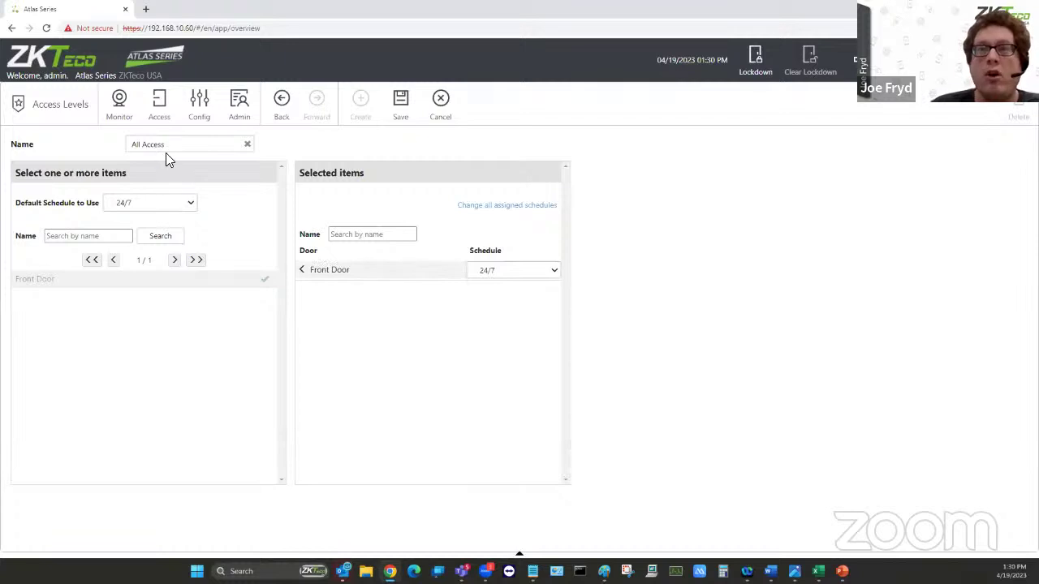
left_click(401, 104)
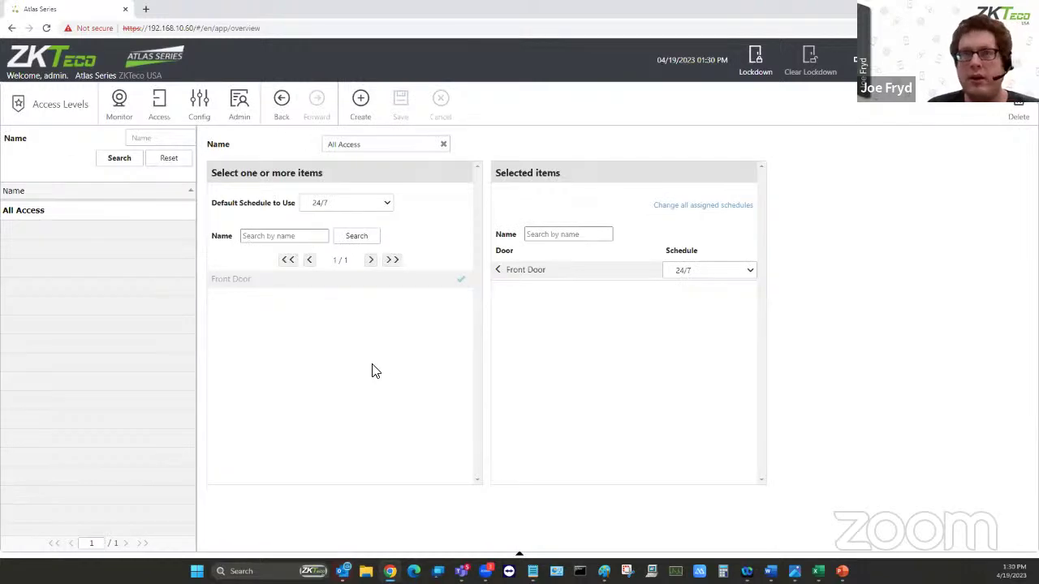
Step: Save a new Employee access level giving Front Door the 9am-5pm M-F schedule
left_click(362, 107)
left_click(192, 145)
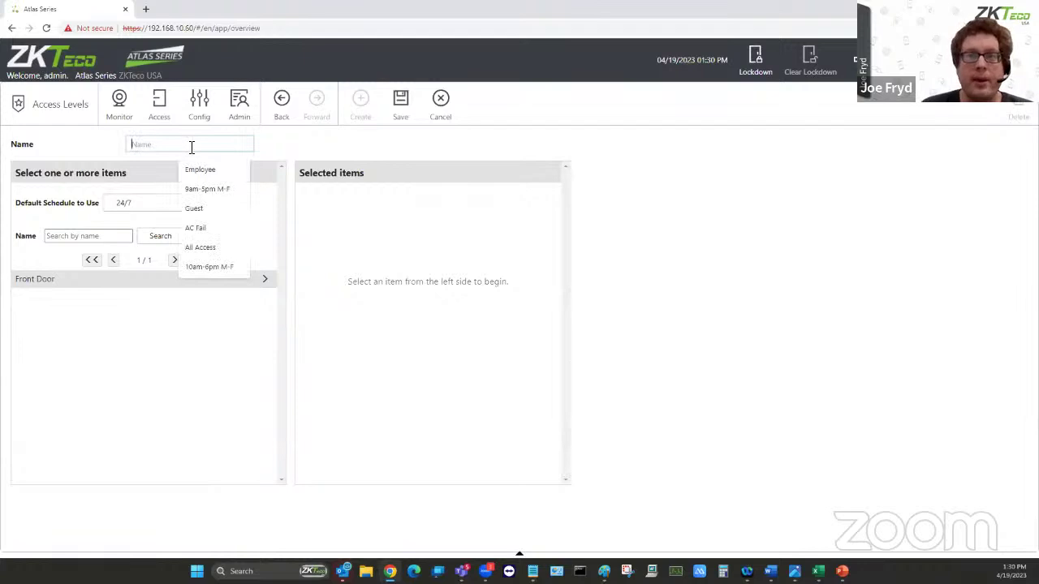
type("Employee")
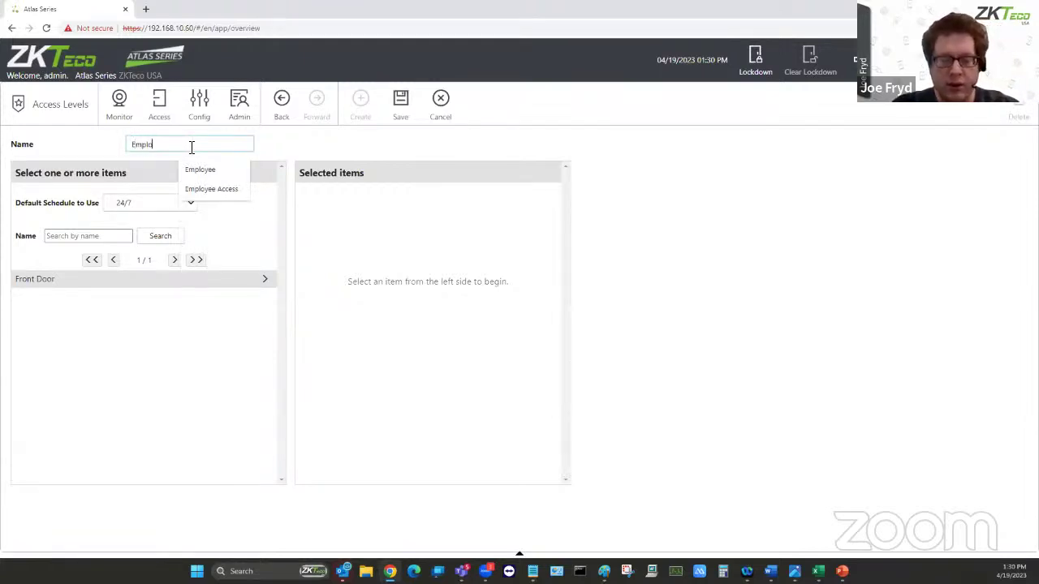
left_click(150, 349)
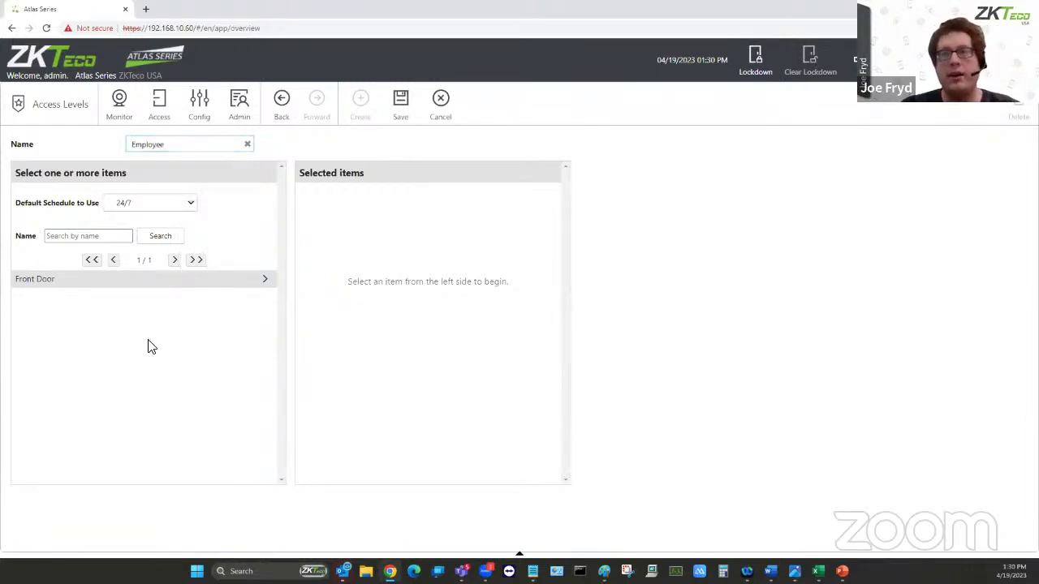
left_click(162, 286)
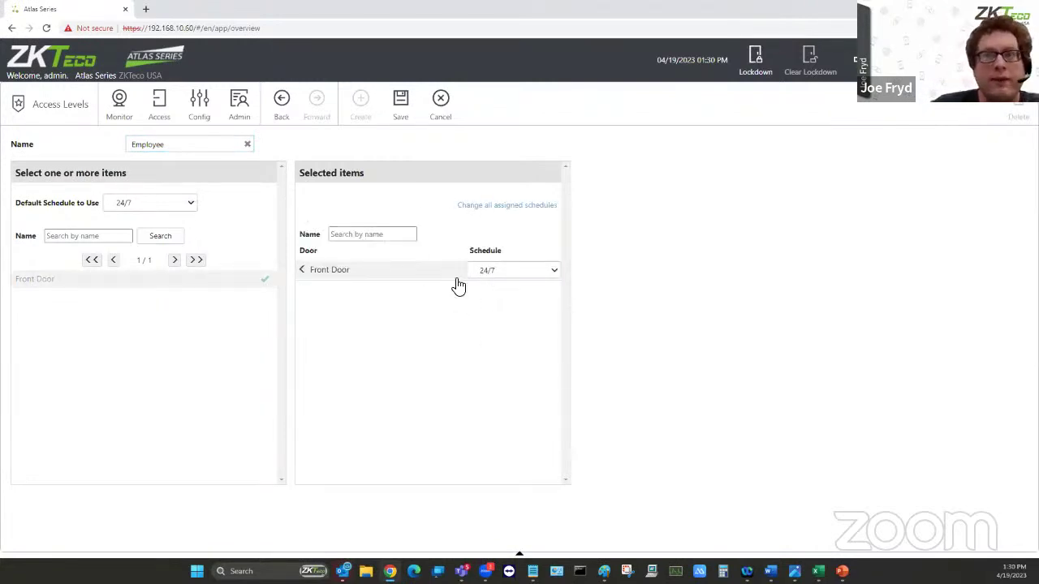
left_click(500, 272)
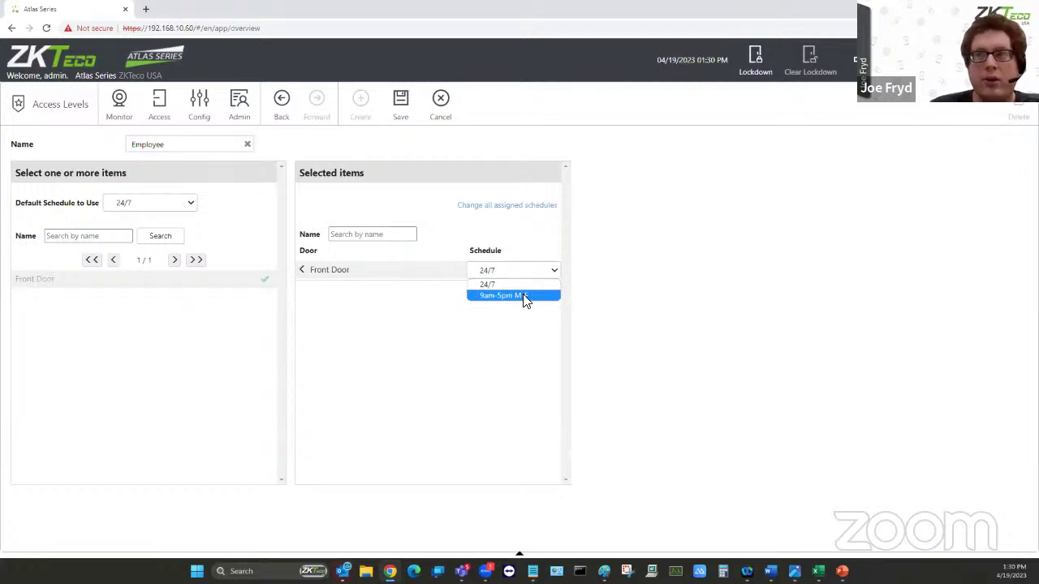
left_click(525, 296)
left_click(401, 109)
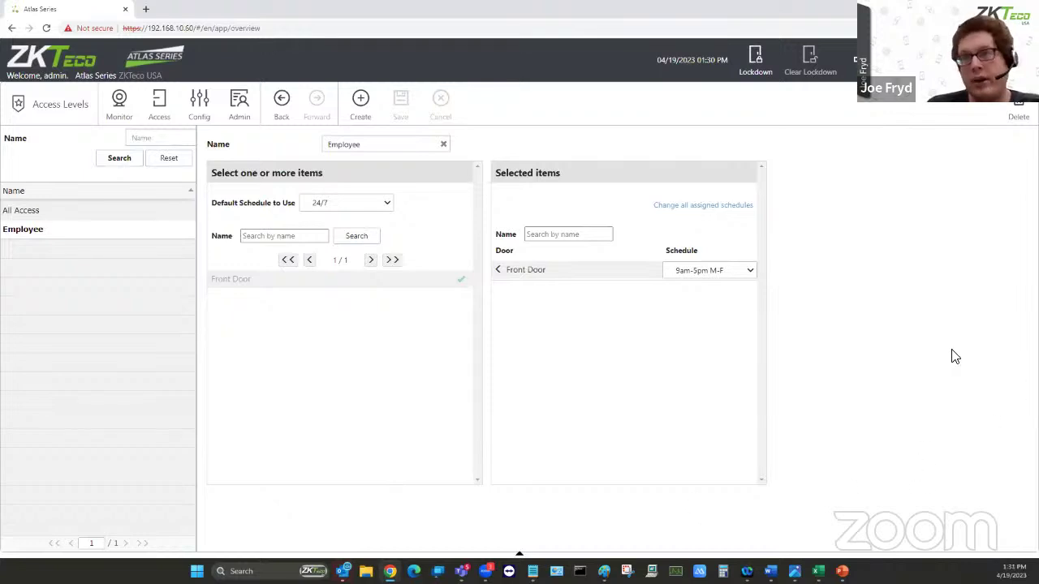
left_click(160, 108)
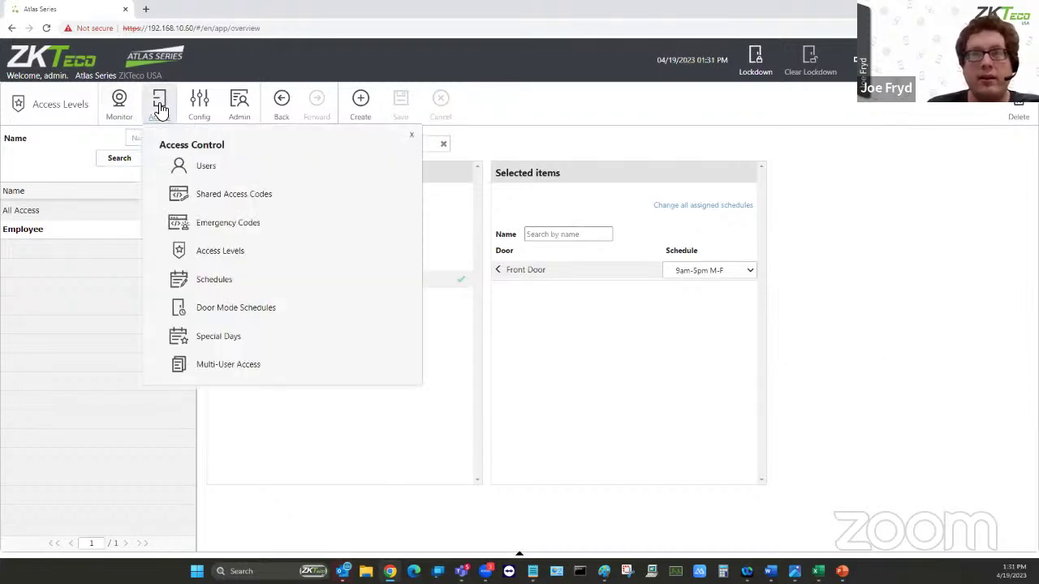
Step: Start a new user on the Users page and enter the user's first and last name
left_click(202, 167)
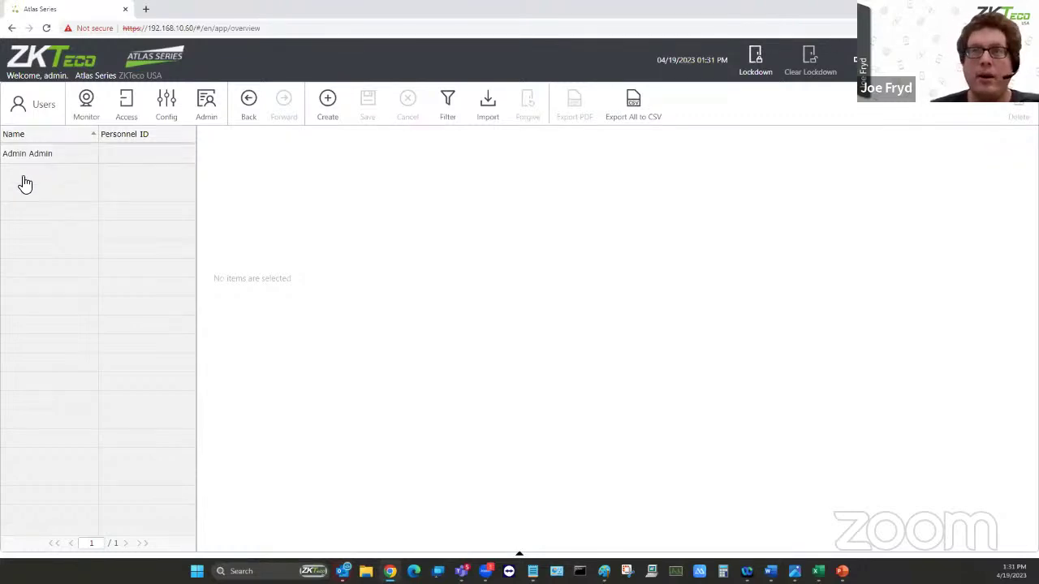
left_click(327, 101)
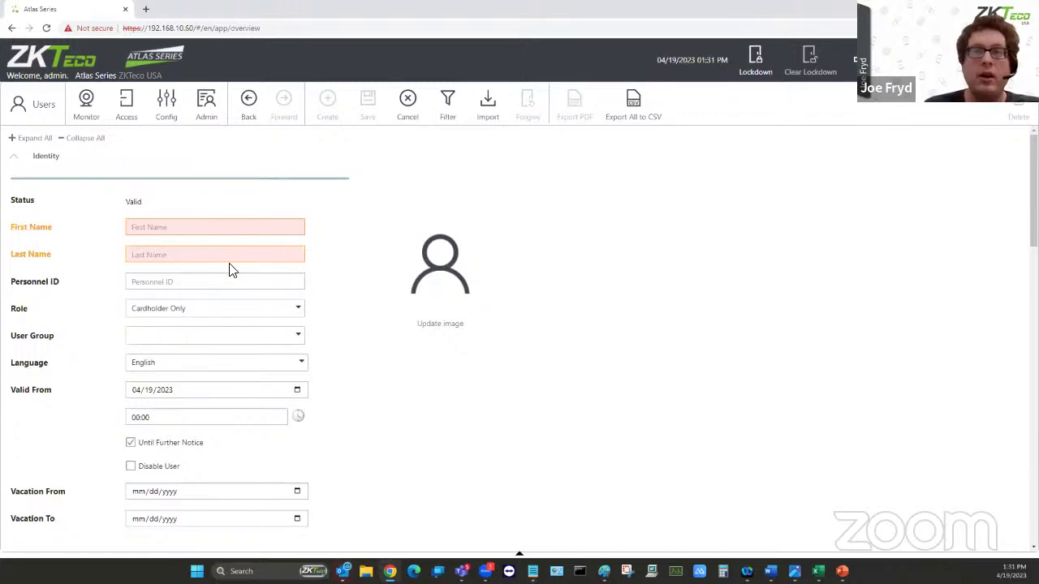
left_click(166, 226)
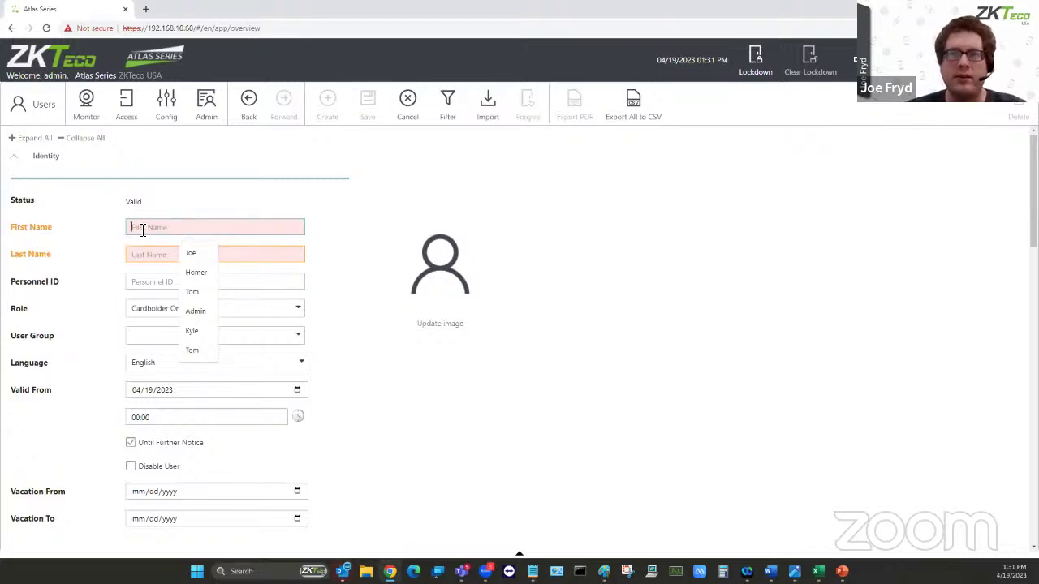
type("Homer")
key("Tab")
type("Simpson")
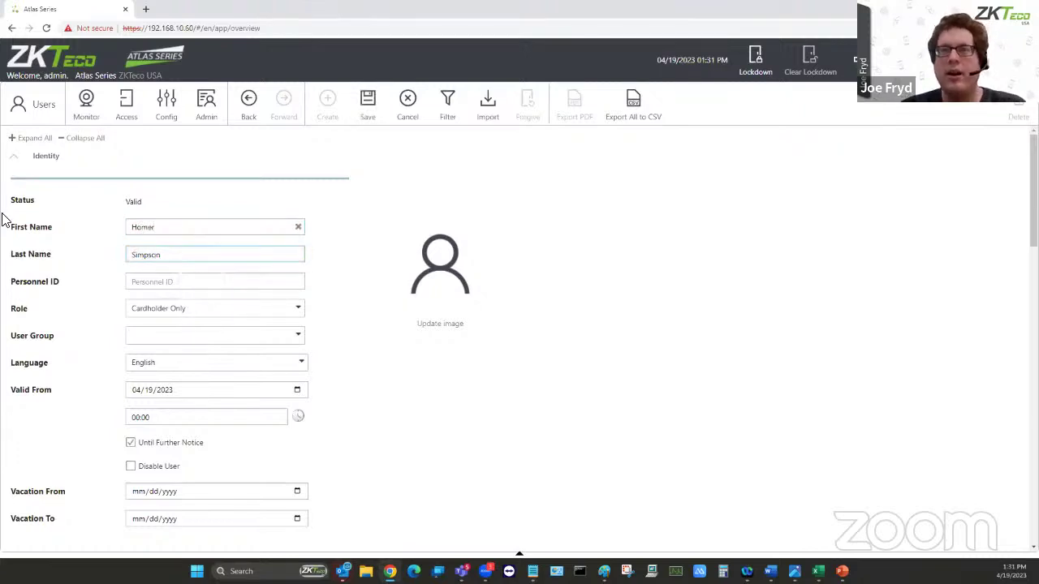
Step: Set 3.jpg as the user's photo and enter Personnel ID 1
left_click(436, 262)
double_click(191, 105)
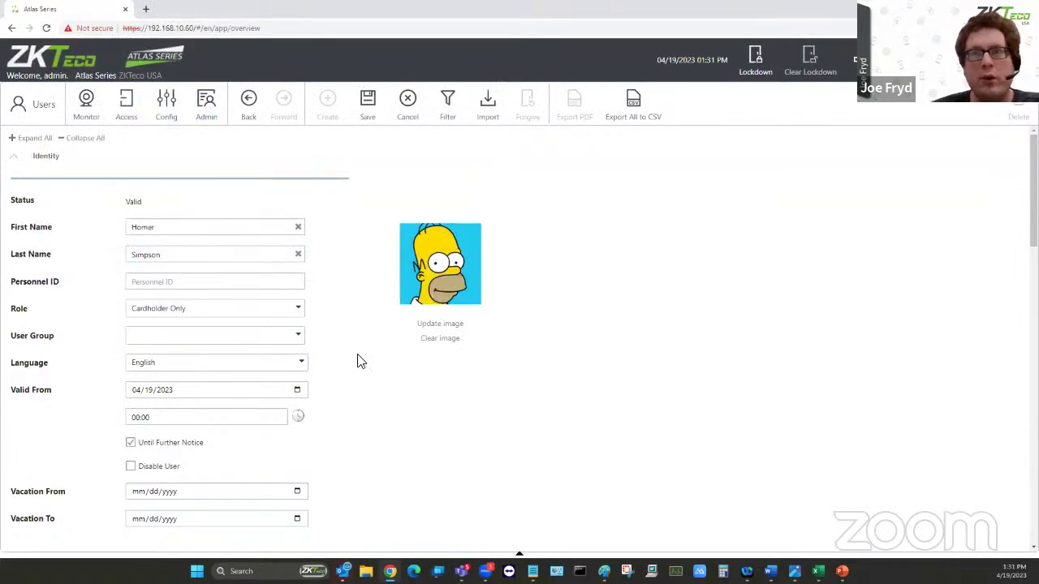
left_click(139, 285)
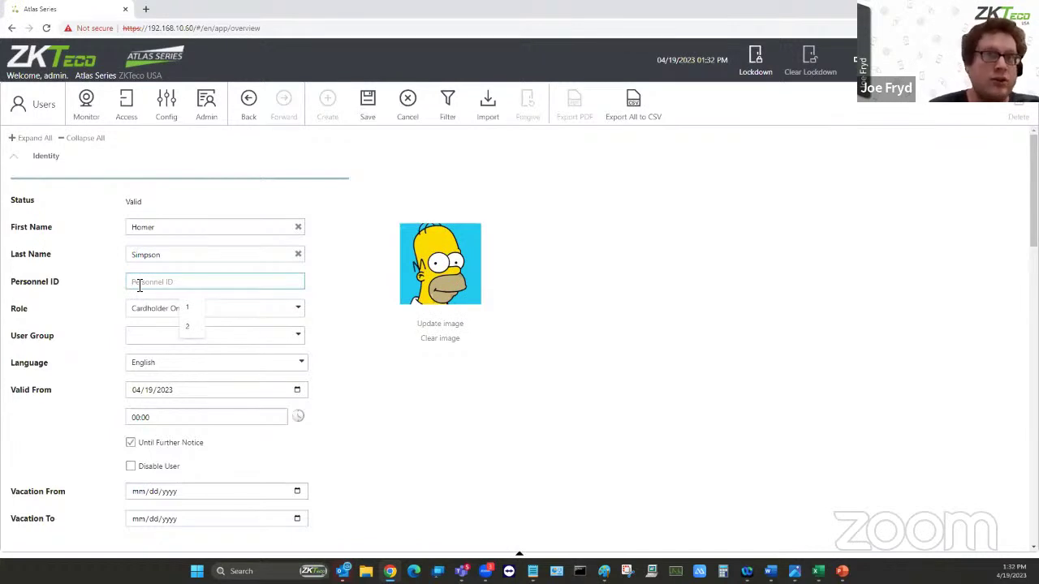
type("1")
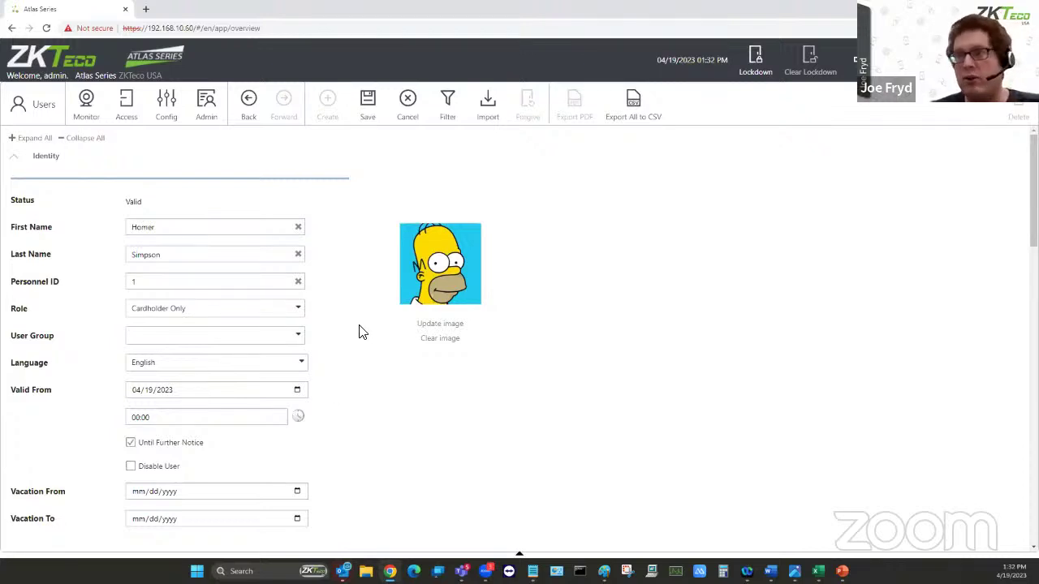
middle_click(343, 263)
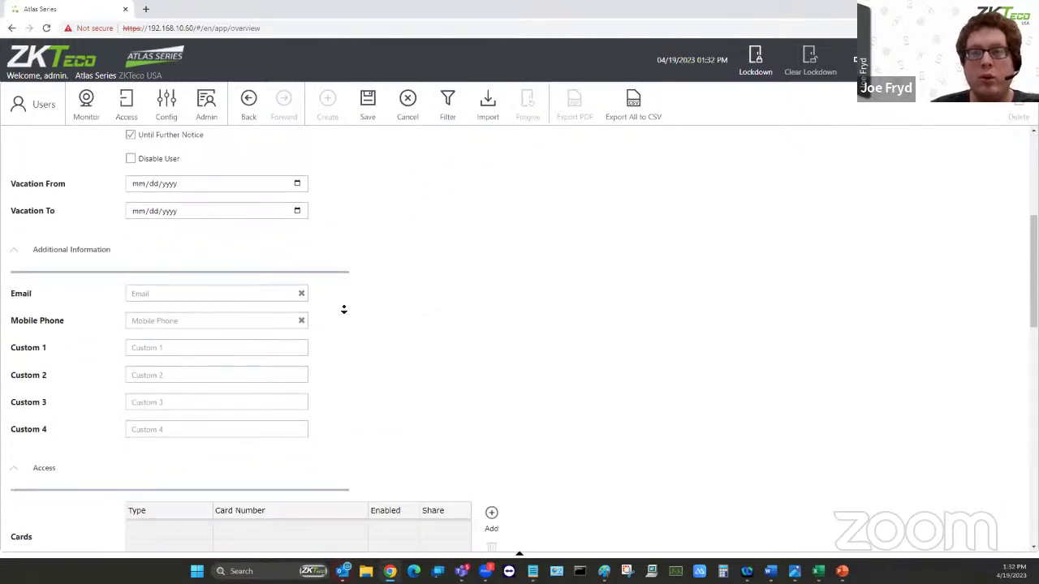
Step: Add a Standard card for the user and enter its card number
left_click(167, 385)
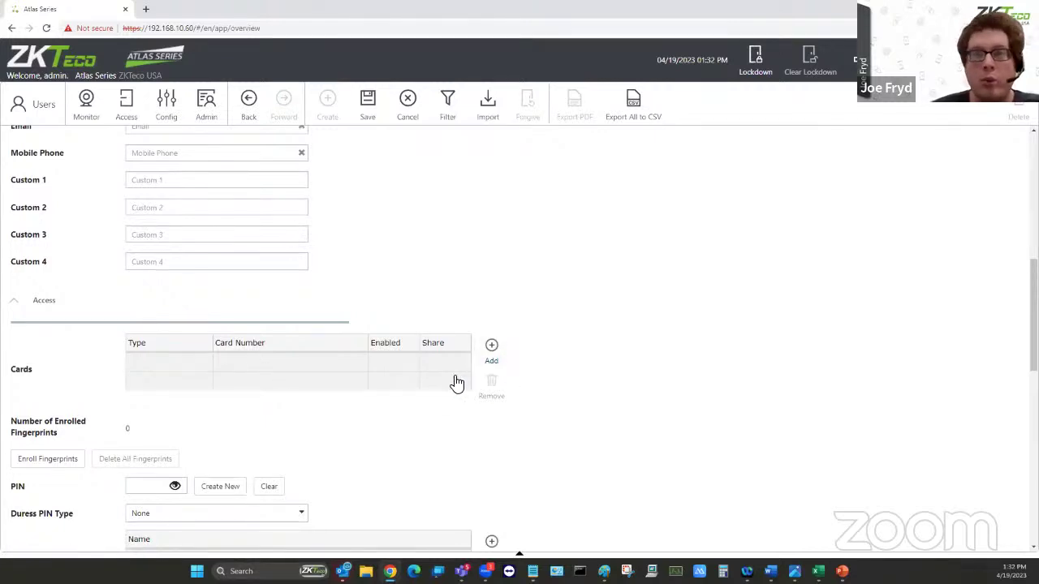
left_click(492, 346)
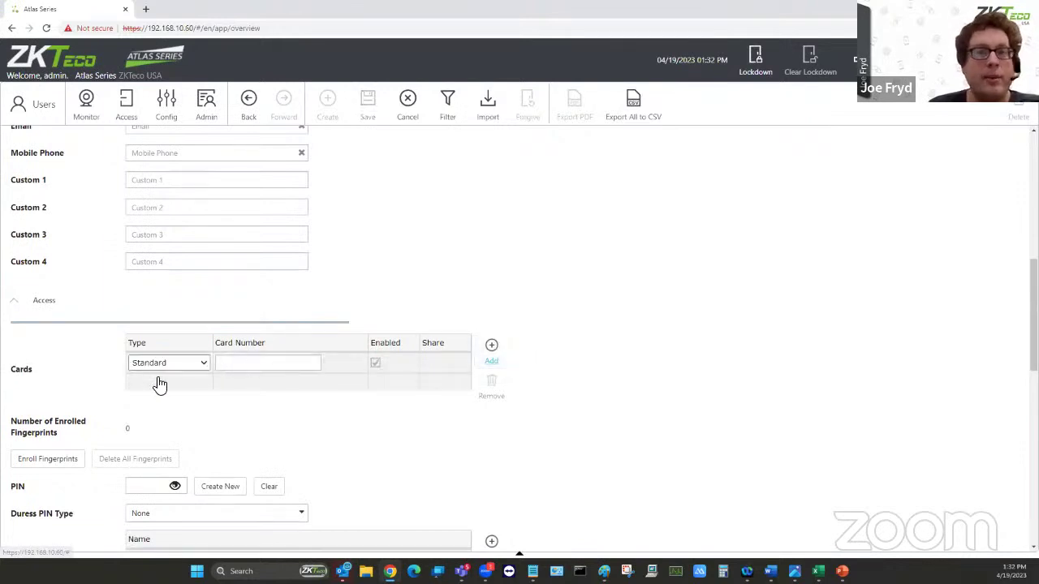
left_click(253, 363)
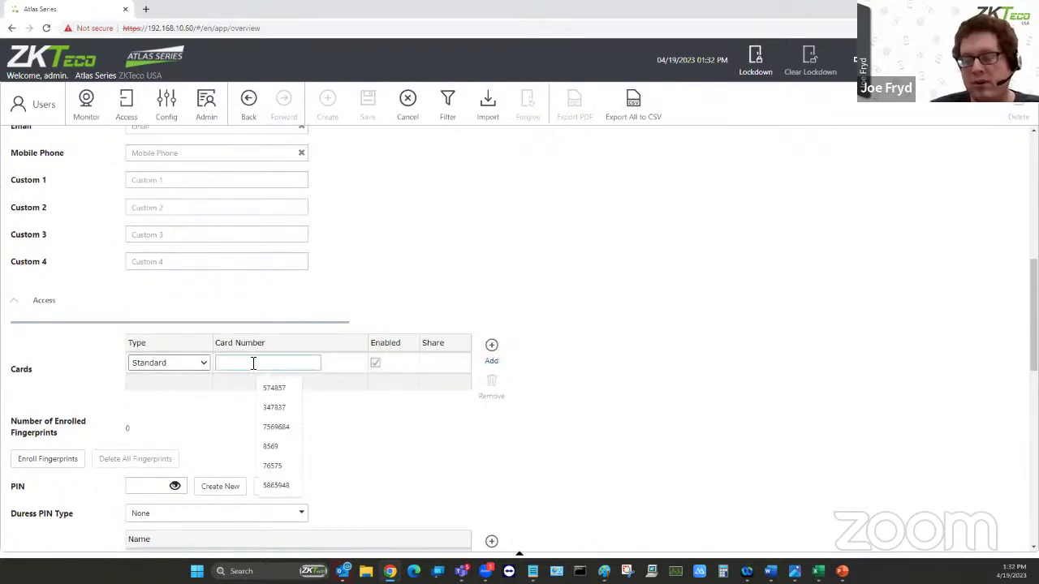
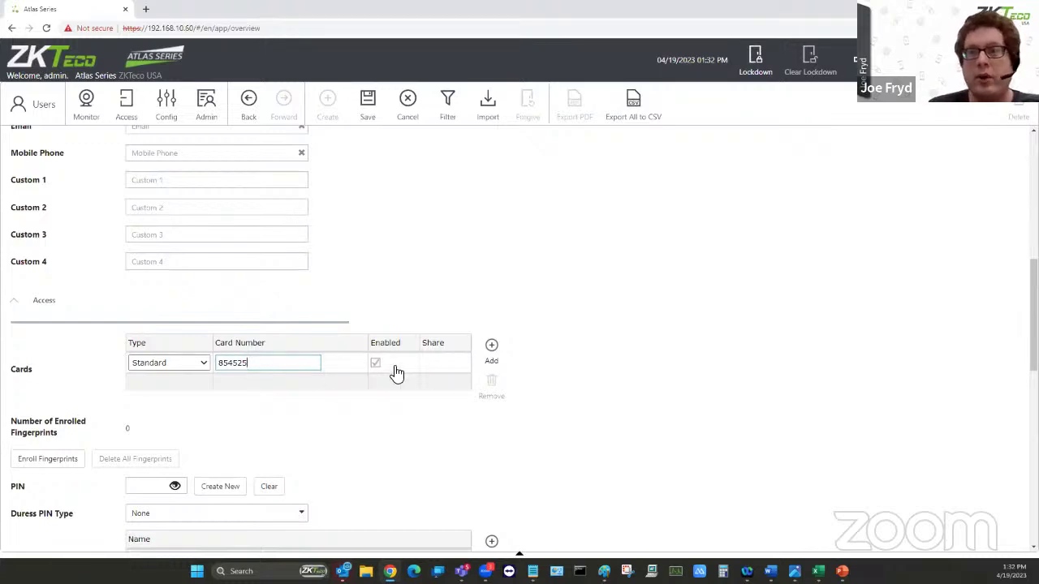
Step: Add a second card of type QR Code with its number and save the user
left_click(490, 353)
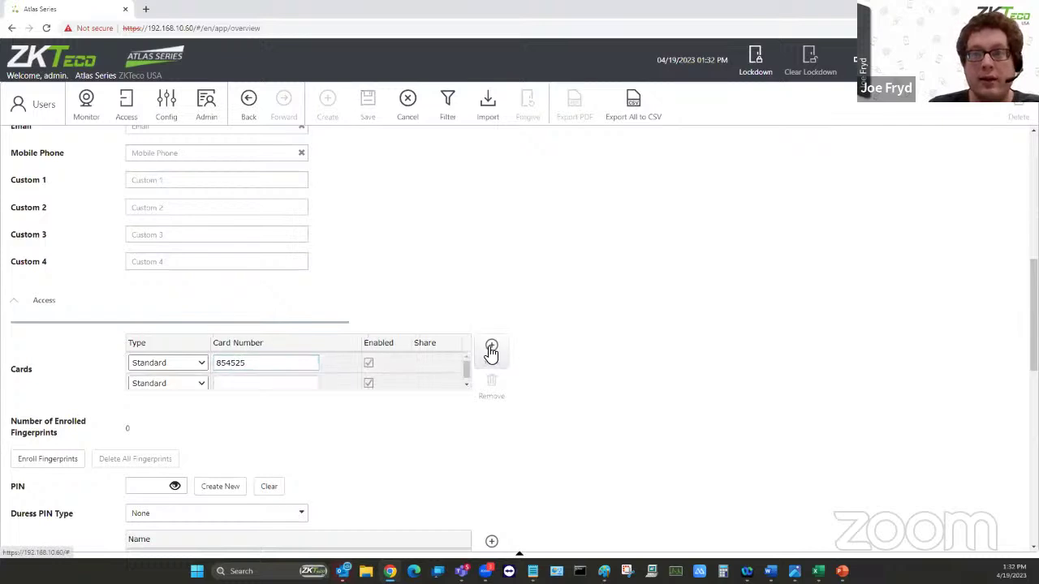
left_click(200, 385)
left_click(154, 404)
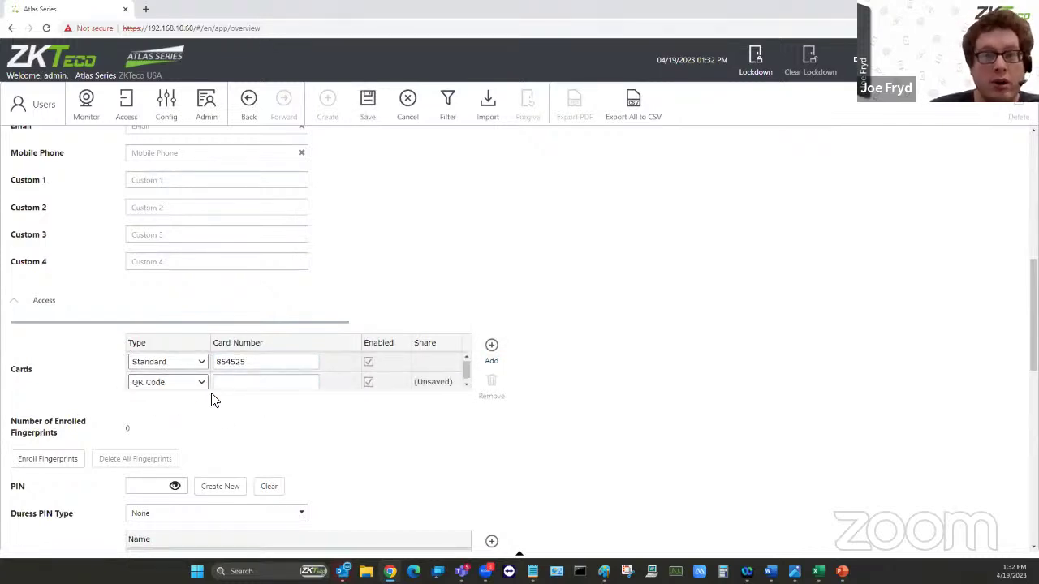
left_click(258, 388)
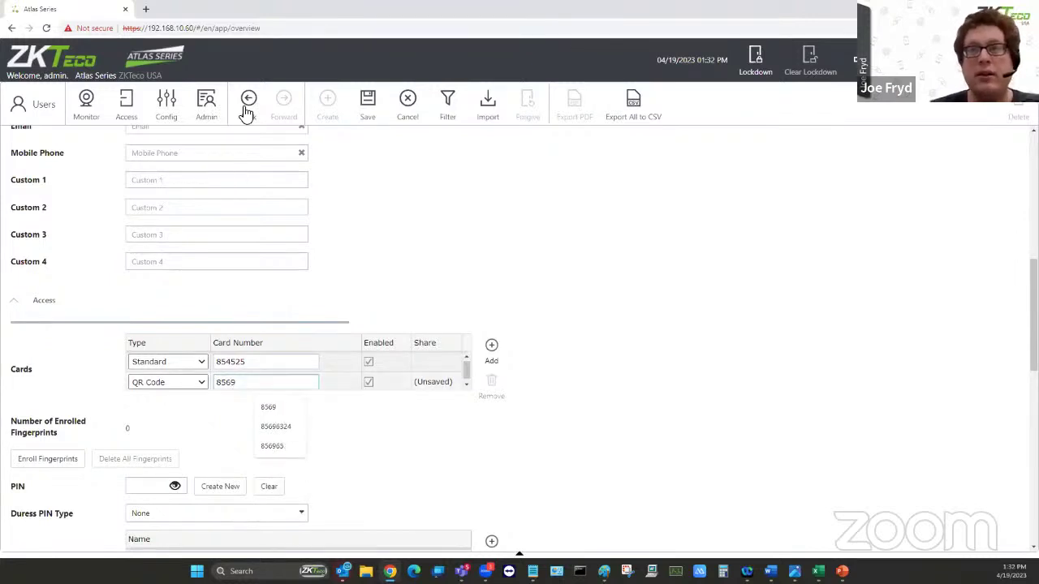
left_click(368, 108)
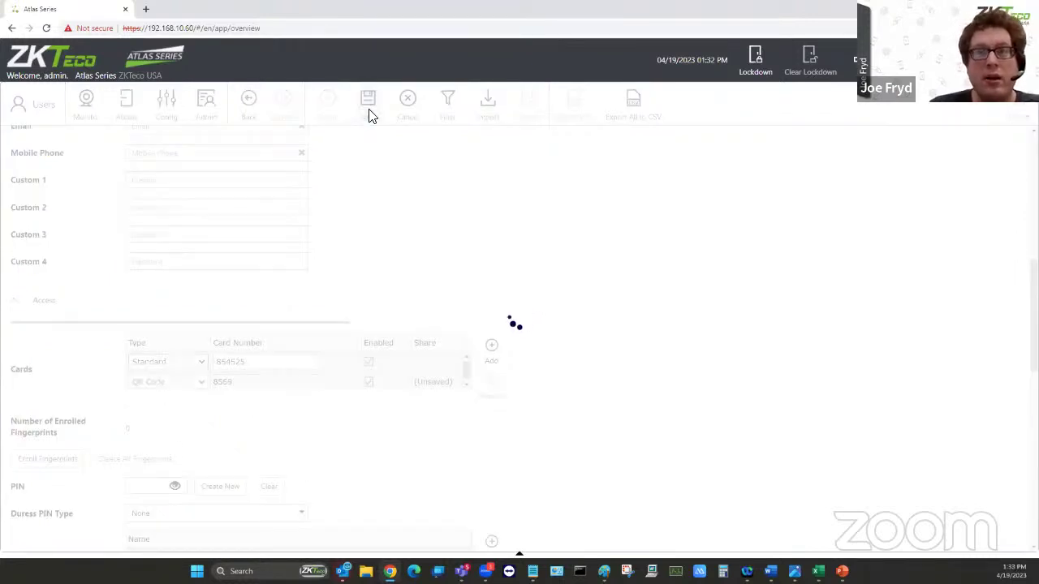
scroll(661, 389, "down", 3)
scroll(649, 358, "down", 3)
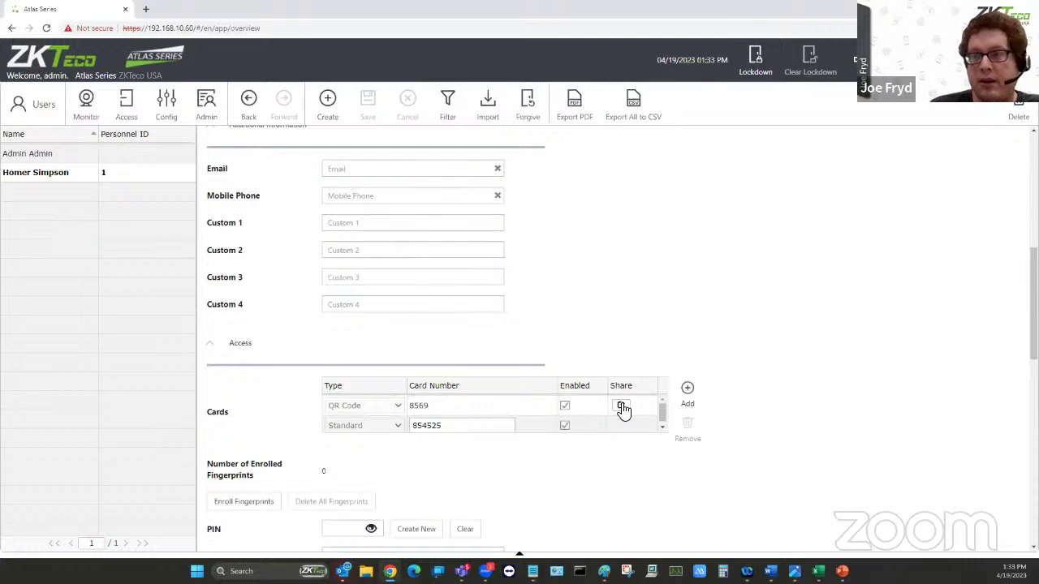
Step: Show the QR Code credential's ZKey registration code, dismiss it, and start fingerprint enrollment
left_click(622, 406)
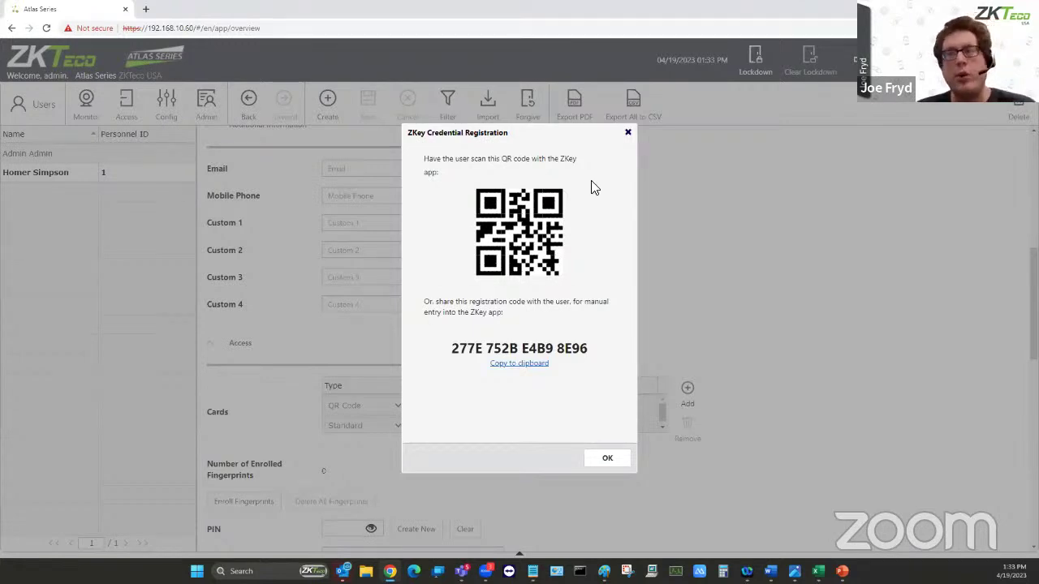
left_click(601, 460)
middle_click(624, 295)
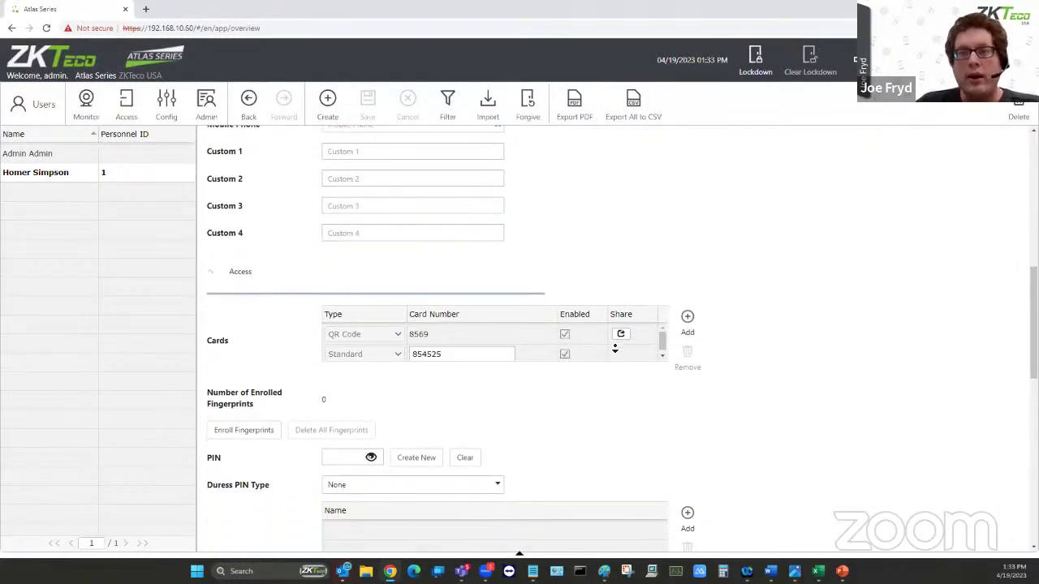
left_click(242, 335)
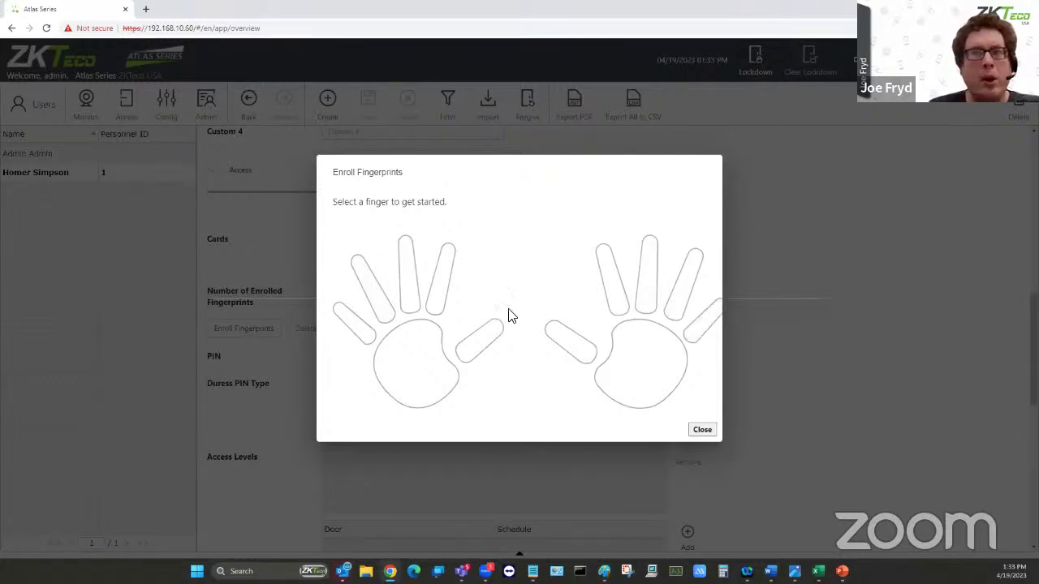
Step: Try enrolling the left thumb, then close enrollment after the reader connection error
left_click(497, 335)
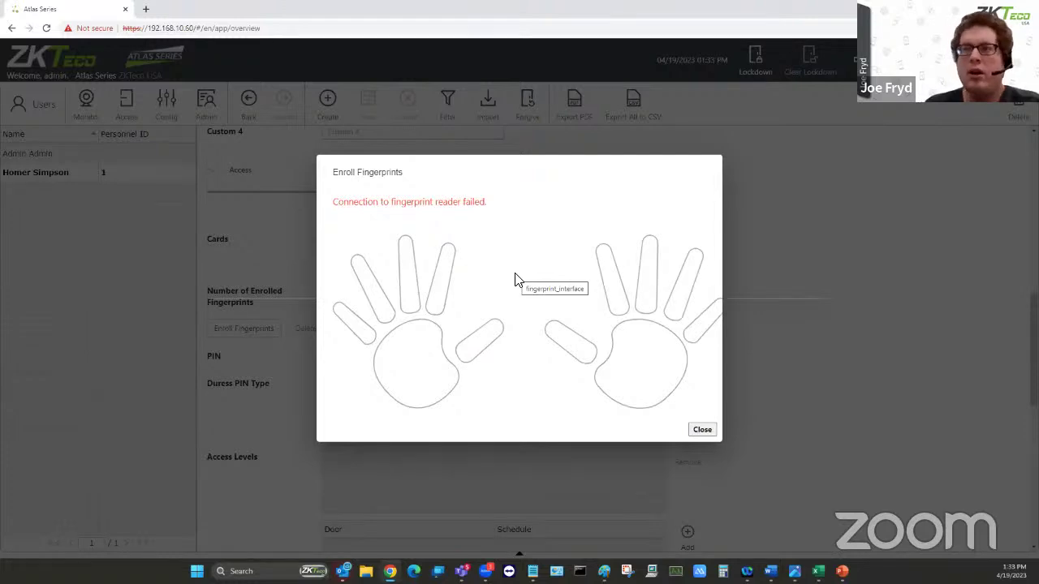
left_click(701, 430)
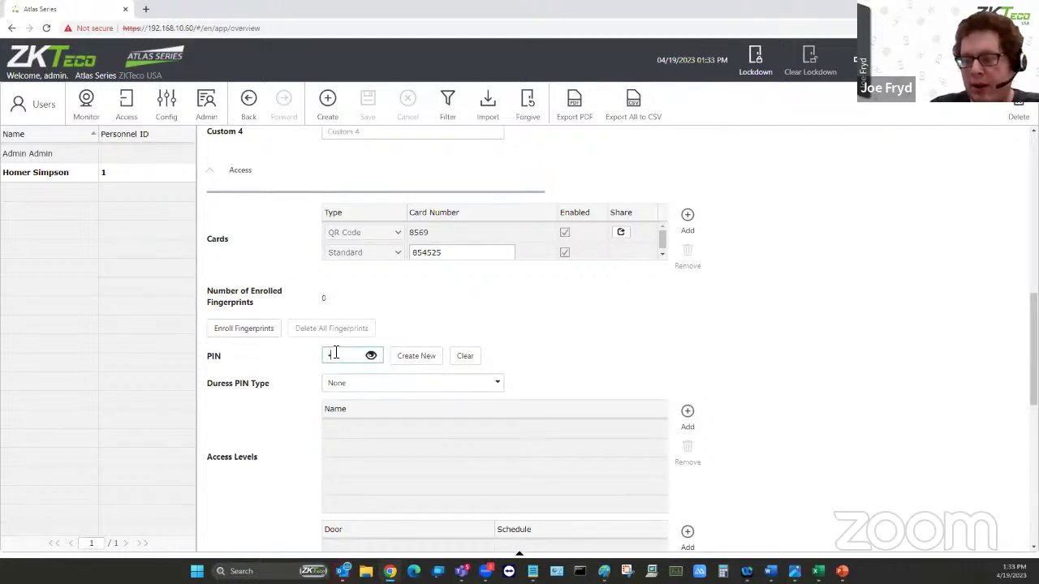
Step: Enter the user's PIN and assign the Employee access level
left_click(336, 352)
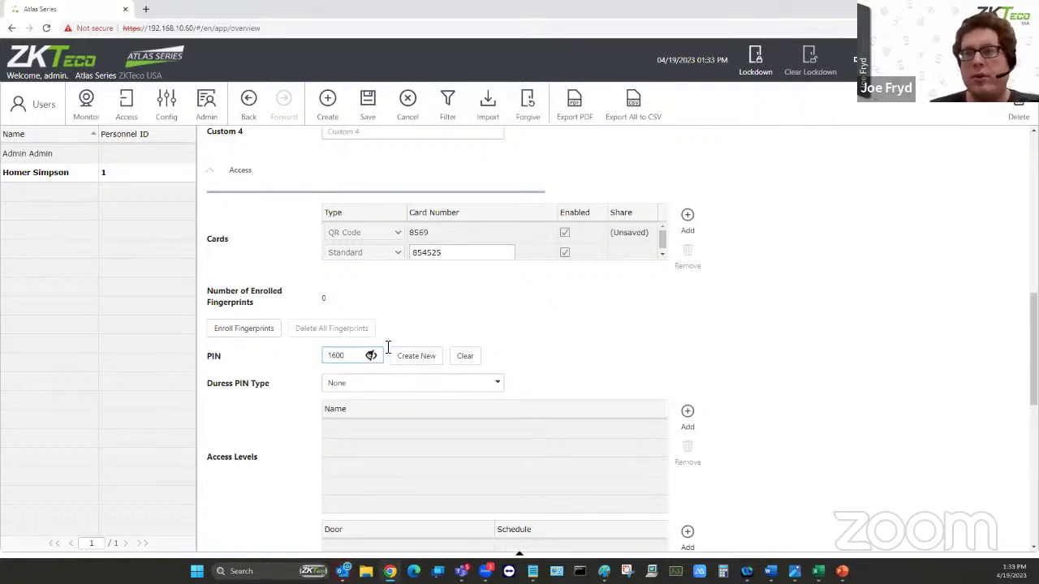
left_click(817, 322)
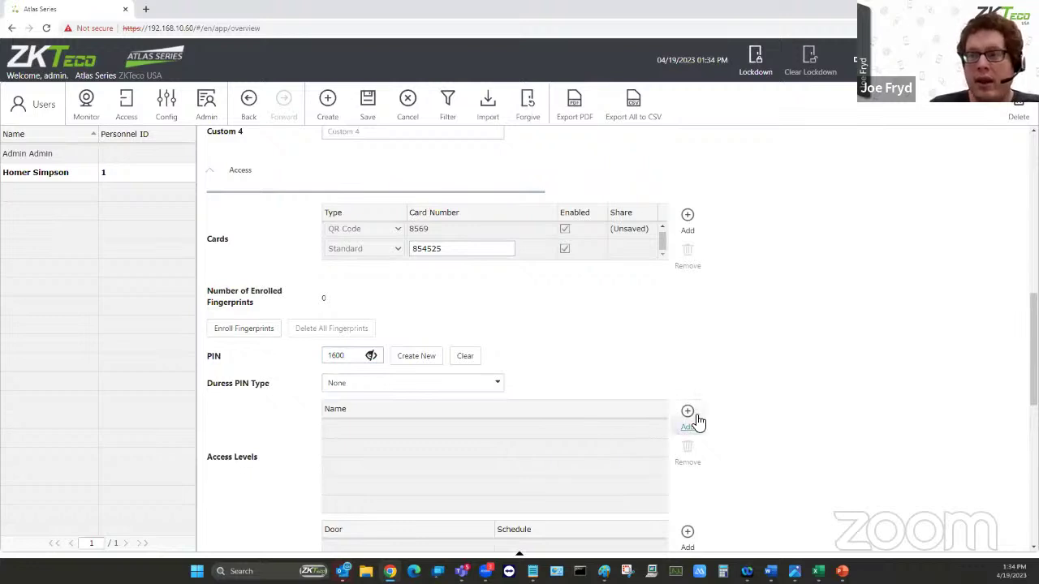
left_click(691, 421)
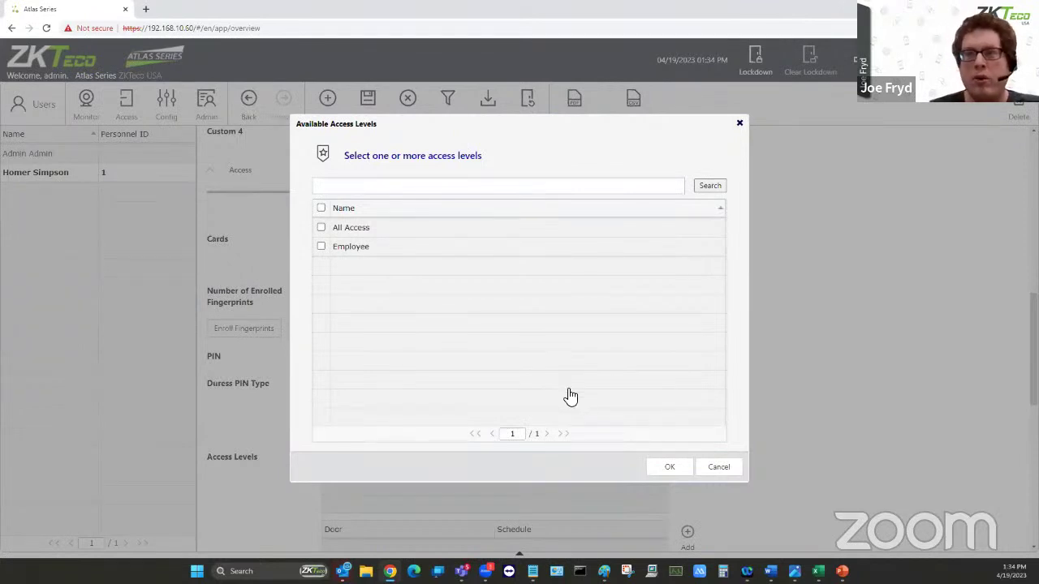
left_click(322, 248)
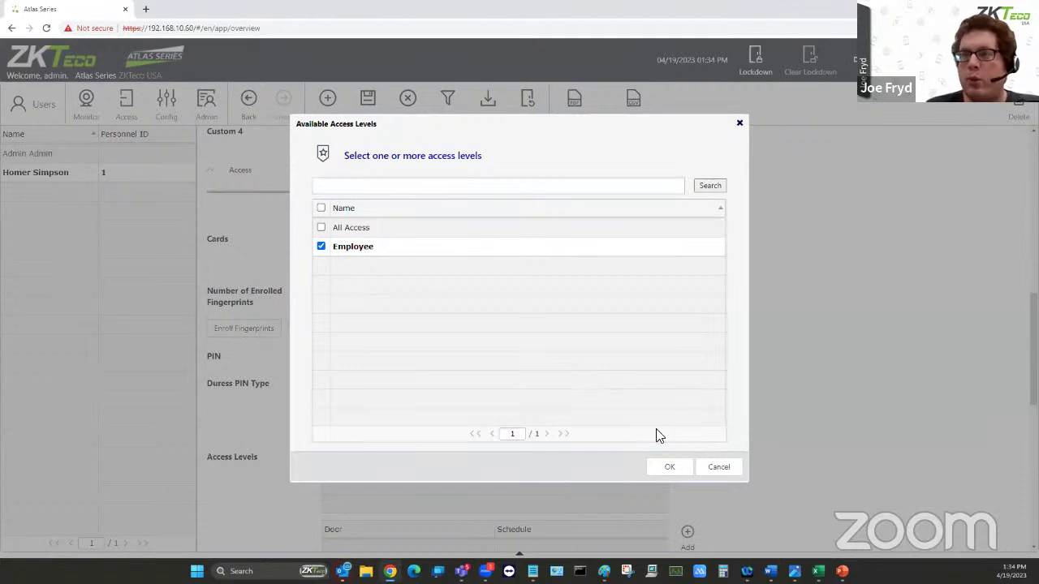
left_click(665, 466)
Step: Review the Door Access options without adding a door, then save the user
middle_click(654, 313)
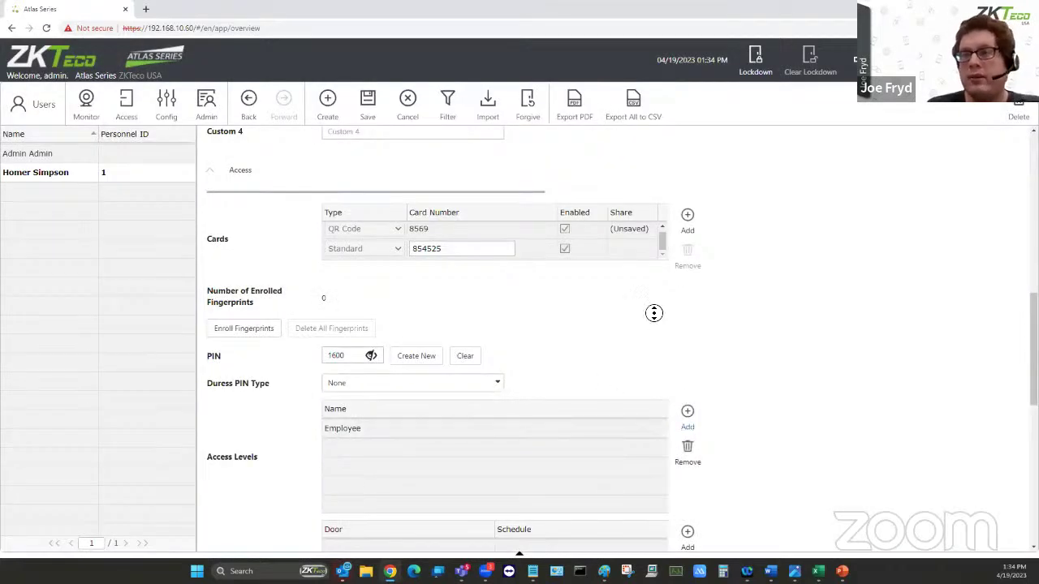
scroll(645, 359, "down", 1)
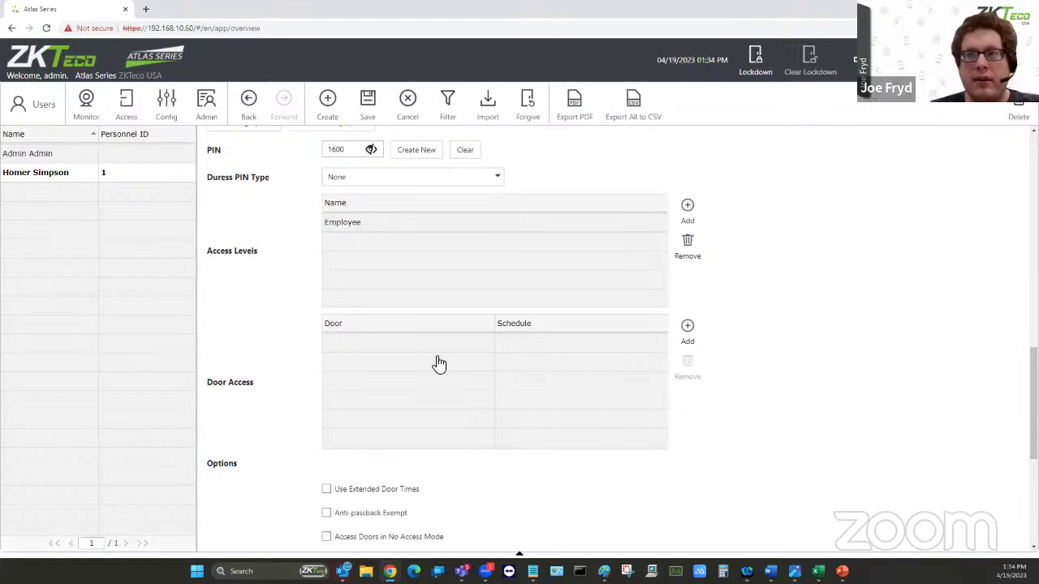
left_click(688, 336)
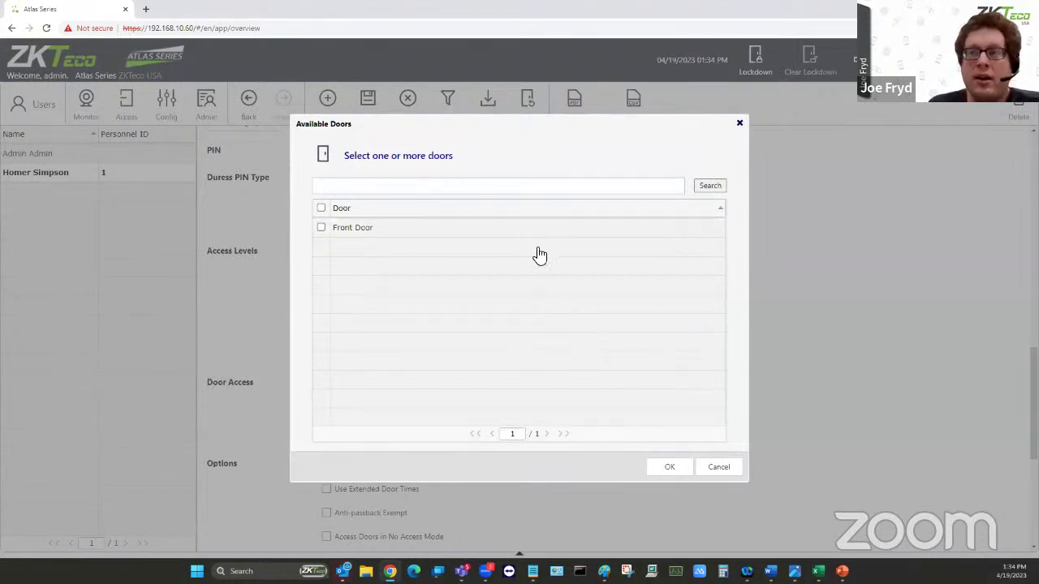
left_click(719, 468)
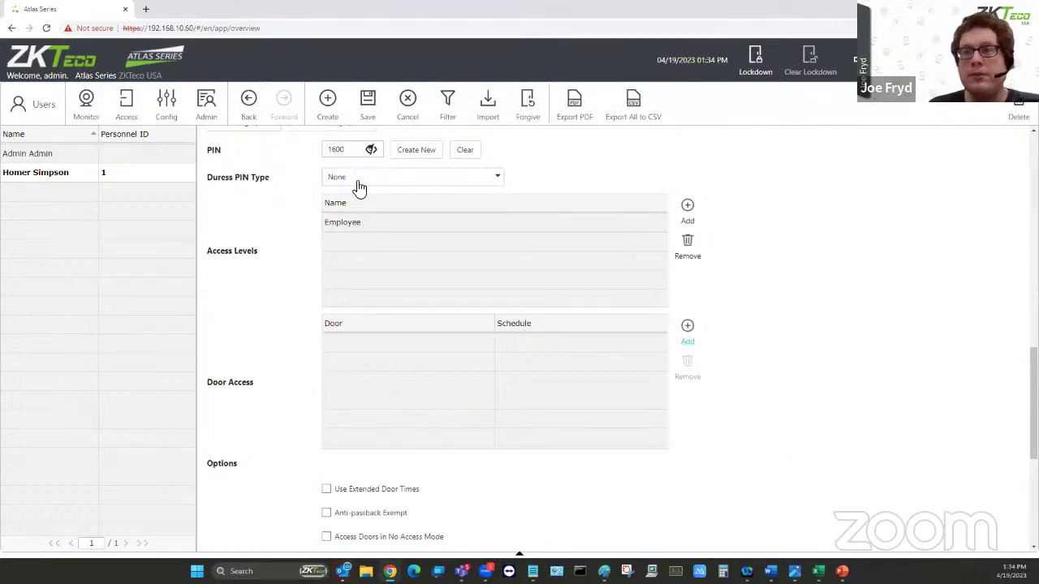
left_click(368, 106)
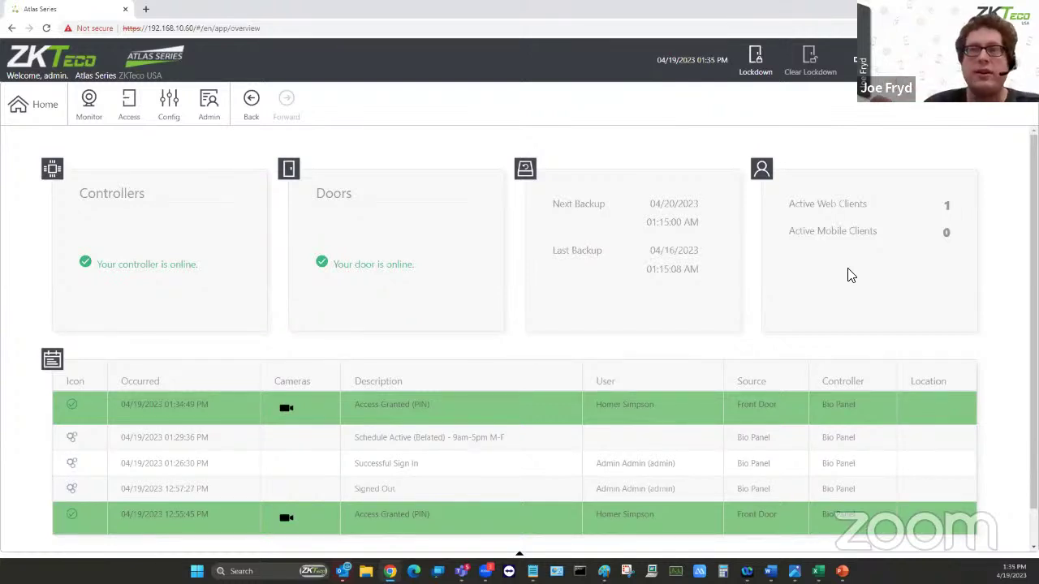
left_click(286, 410)
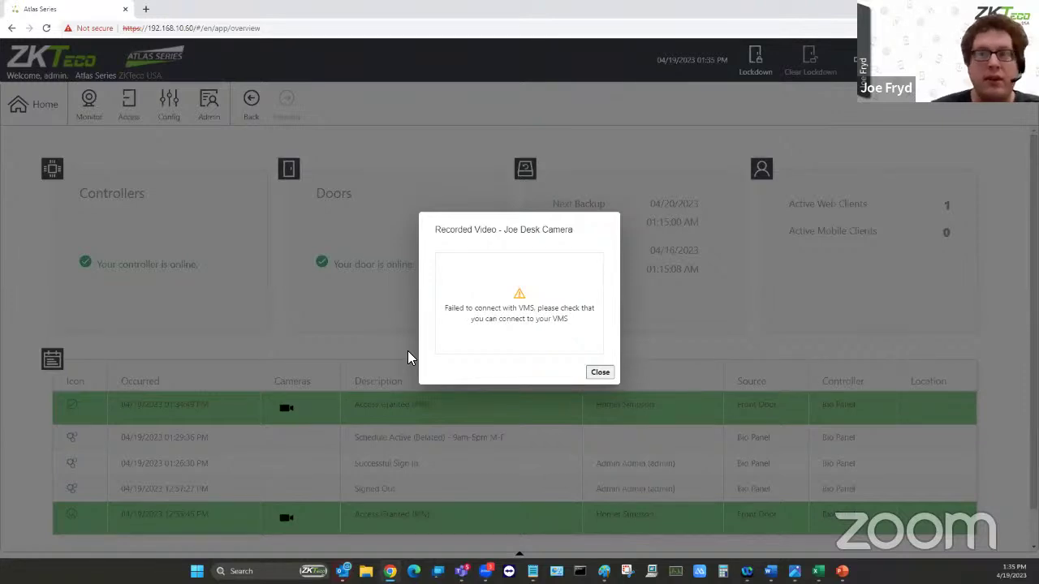
left_click(598, 375)
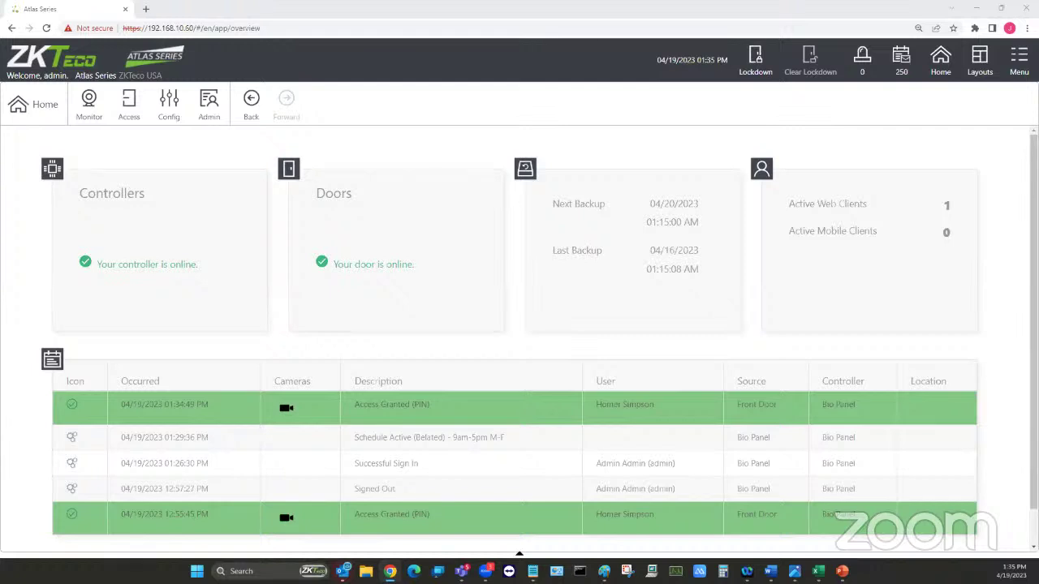
Step: Go to Access > Users and show the search filters, starting with the Personnel ID field
left_click(131, 106)
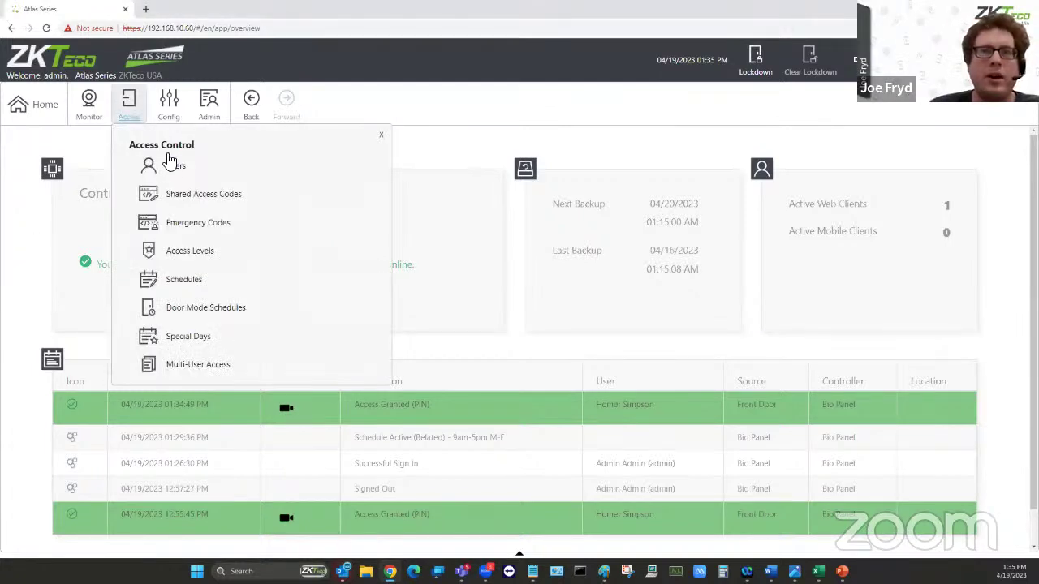
left_click(173, 166)
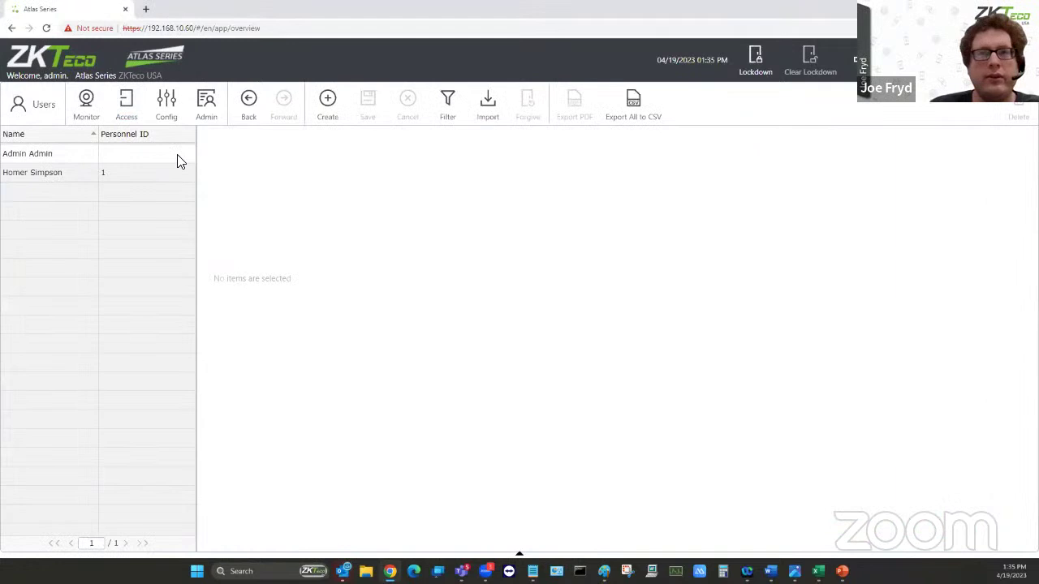
left_click(449, 105)
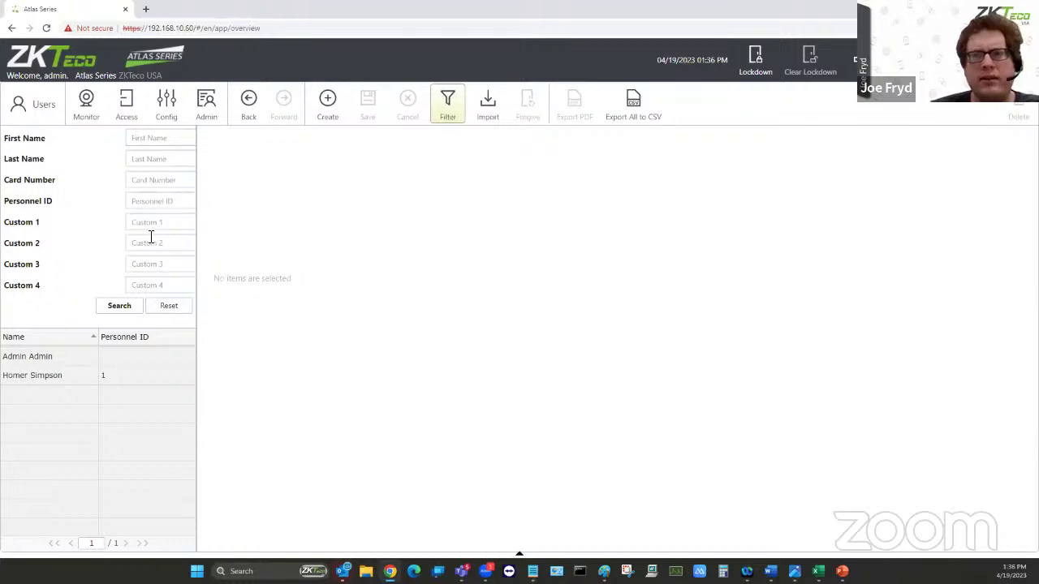
left_click(22, 205)
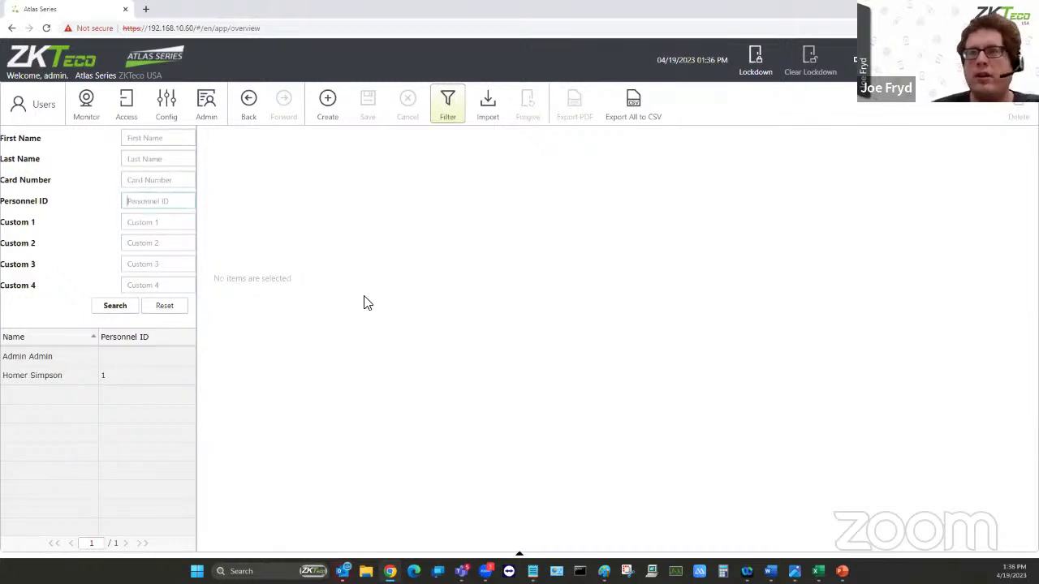
key("Tab")
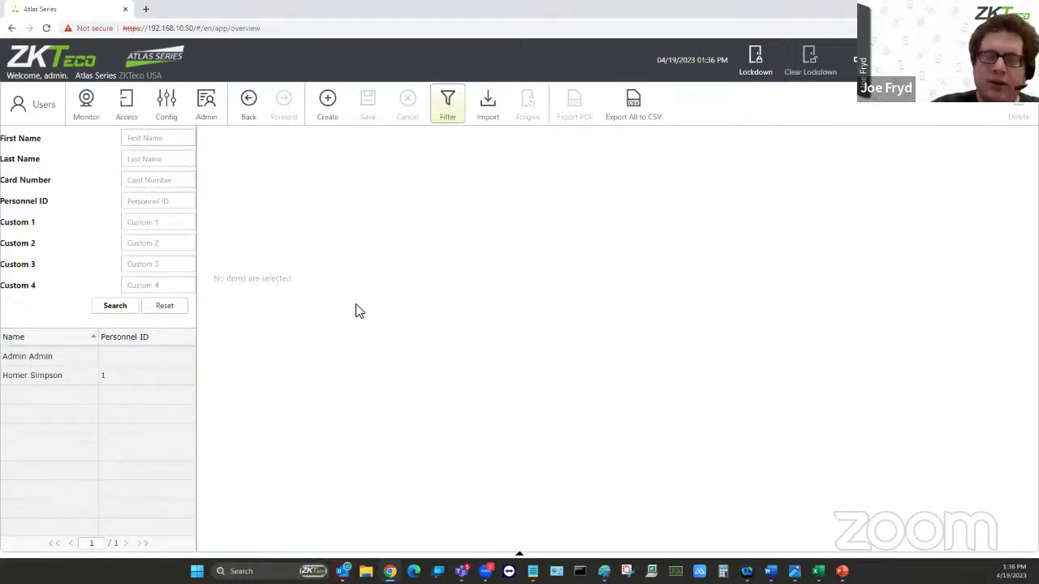
Step: Download the users import template ImportTemplate (10).csv and open it in Excel
left_click(488, 119)
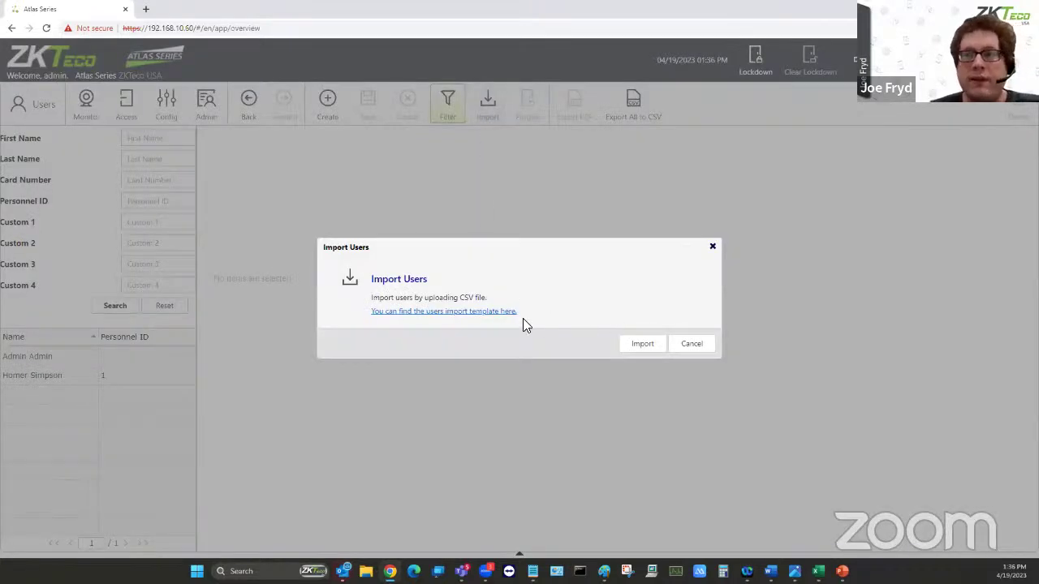
left_click(406, 314)
left_click(70, 543)
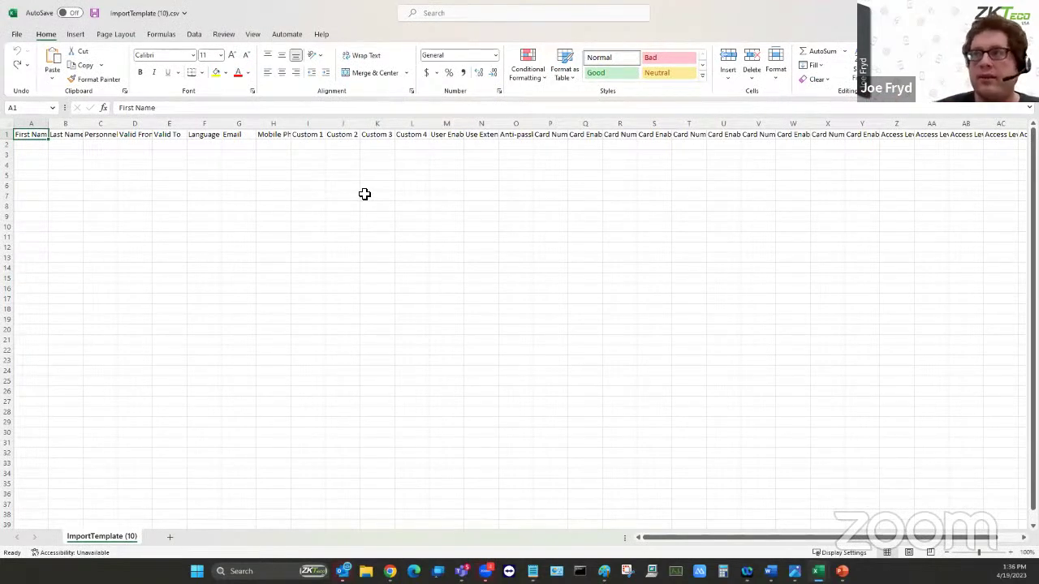
Step: Select cell AA2 in the CSV template, then return to the browser's Import Users dialog
left_click(931, 145)
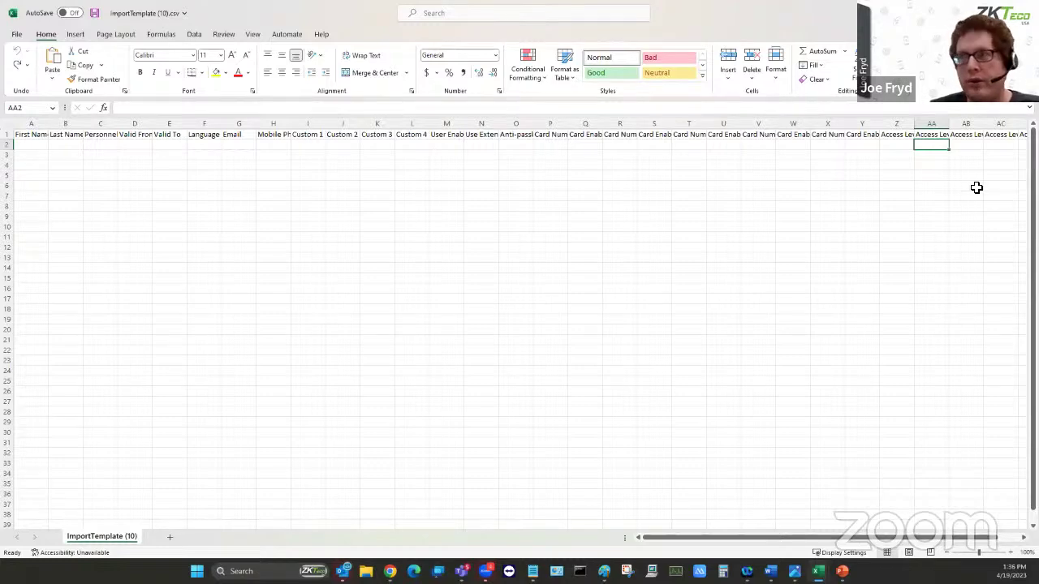
key("alt+Tab")
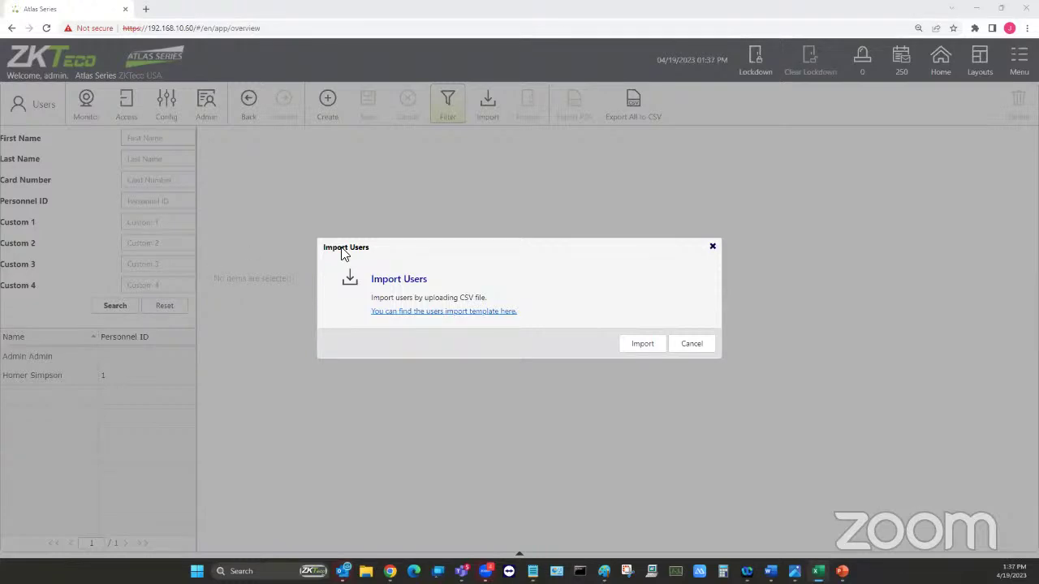
Step: Cancel the Import Users dialog, hide the filter panel, and go to the Home dashboard
left_click(698, 348)
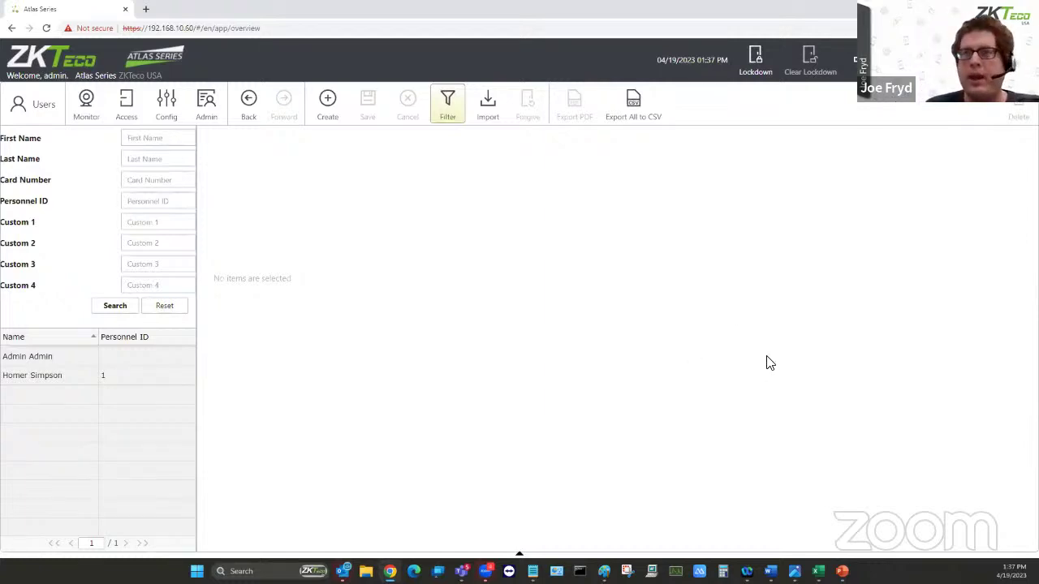
left_click(449, 117)
left_click(248, 102)
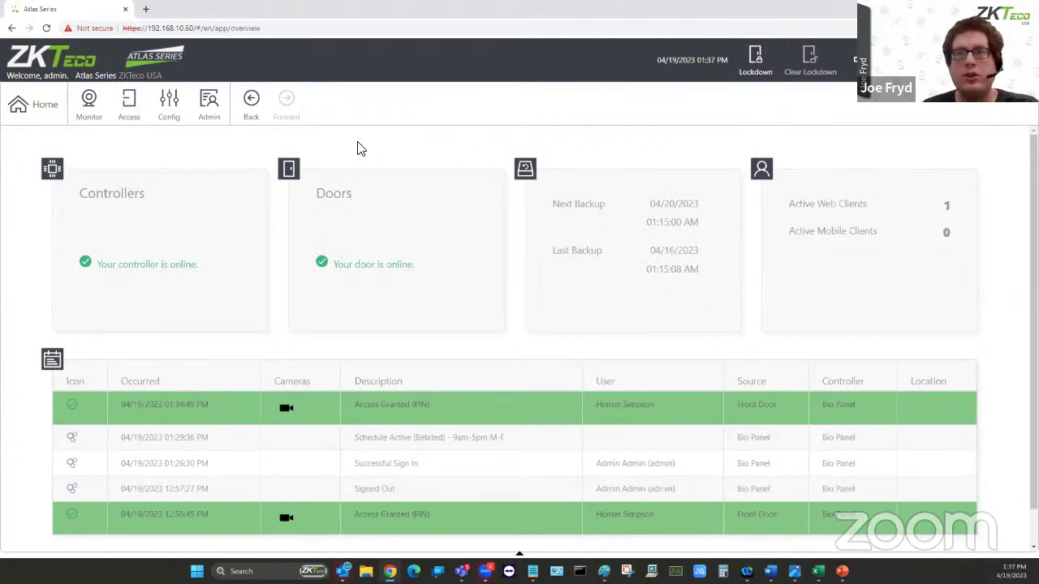
left_click(168, 122)
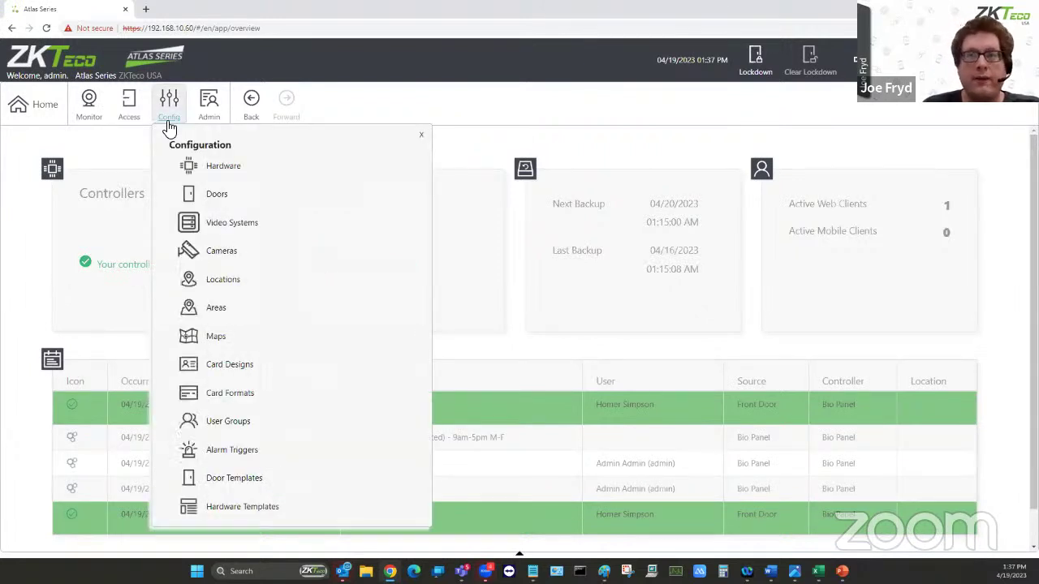
left_click(220, 227)
left_click(57, 178)
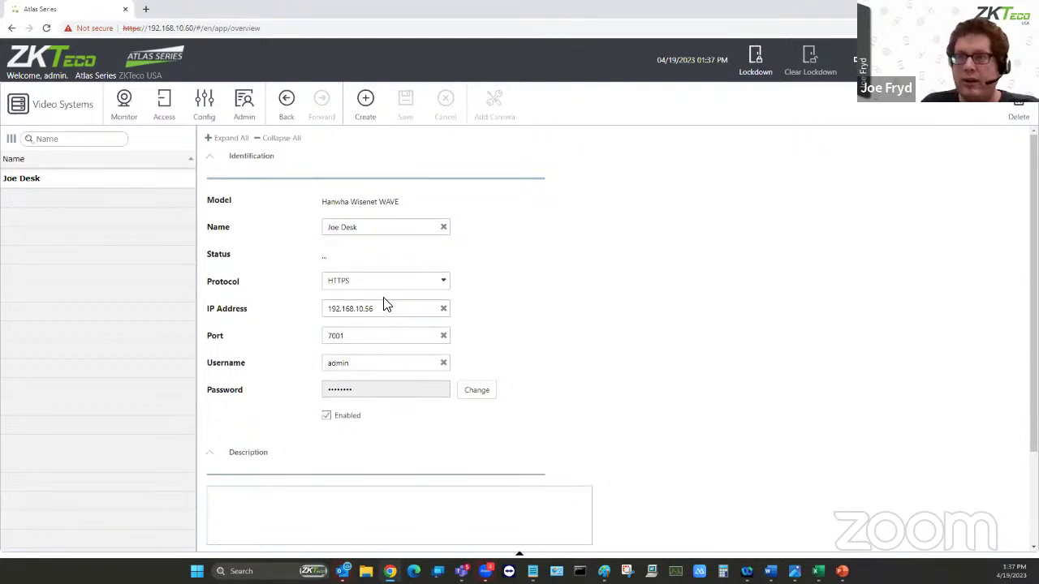
left_click(374, 343)
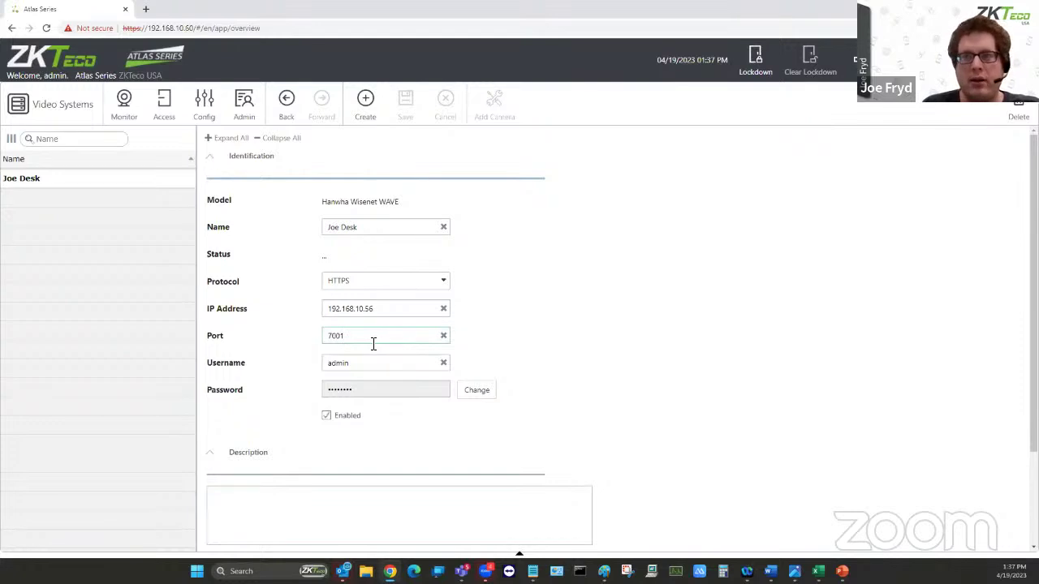
left_click(203, 104)
left_click(258, 253)
left_click(73, 183)
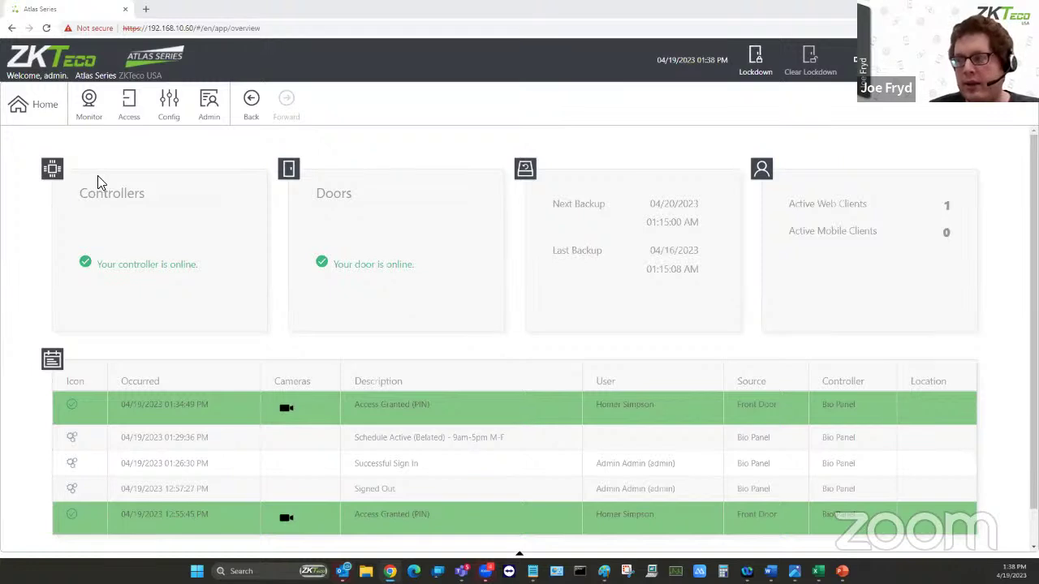
Step: Open Admin > Authorized Mobile Devices and view the existing device's details and QR code
left_click(206, 112)
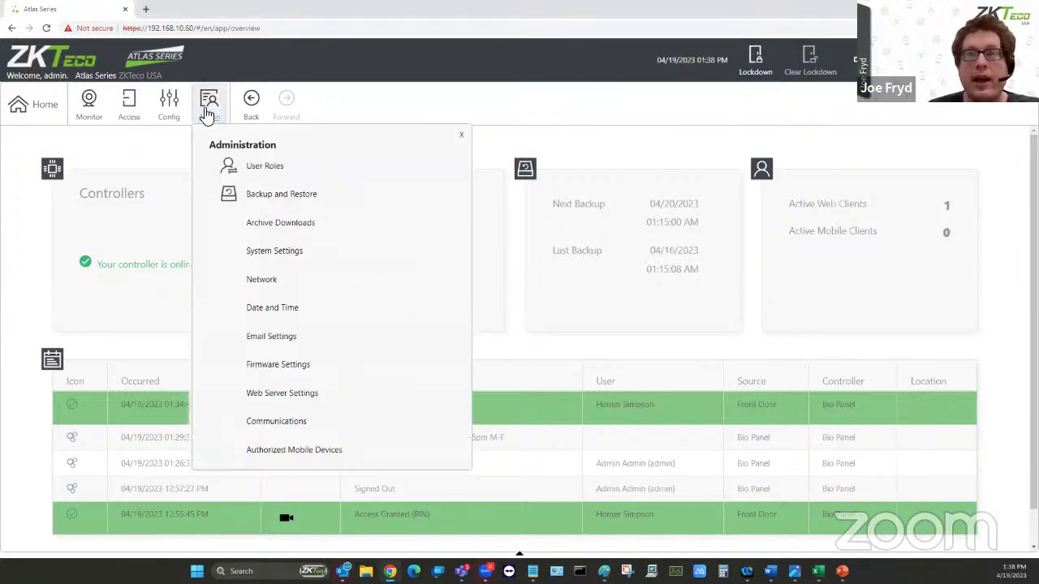
left_click(301, 456)
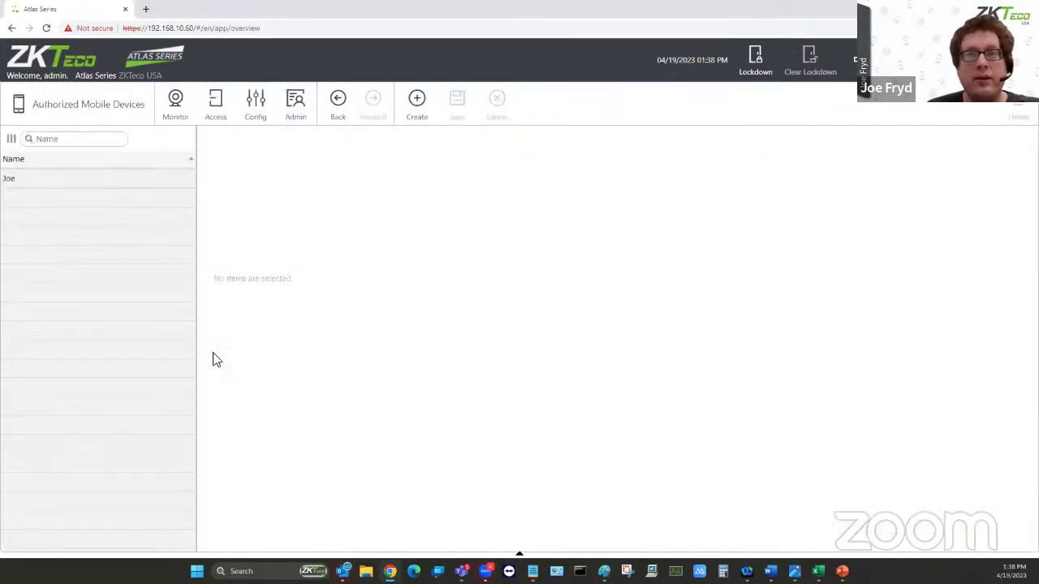
left_click(46, 180)
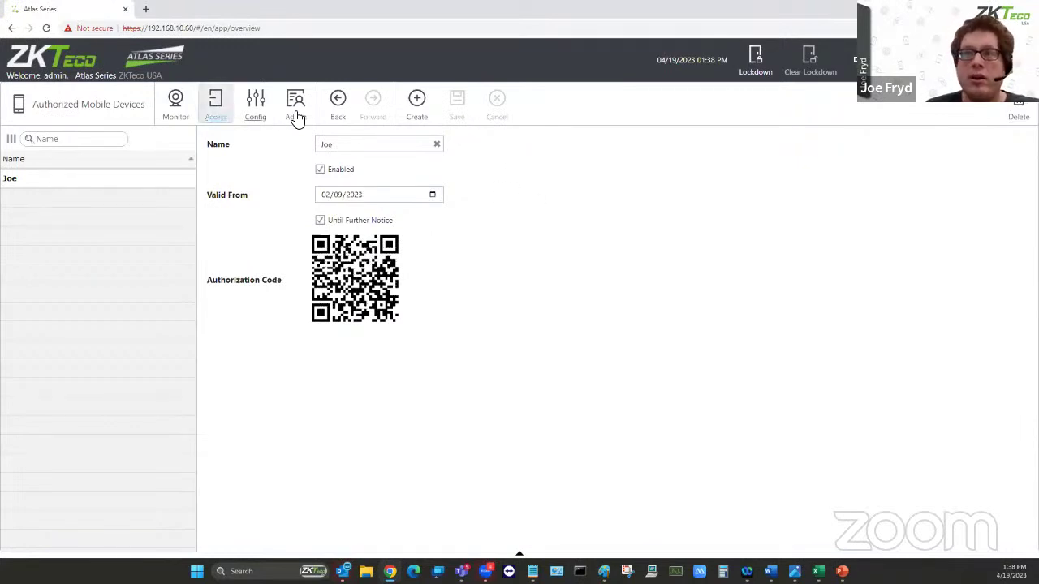
Step: Try creating a second named device, cancel after the maximum-devices error, and reselect the existing one
left_click(416, 107)
left_click(232, 143)
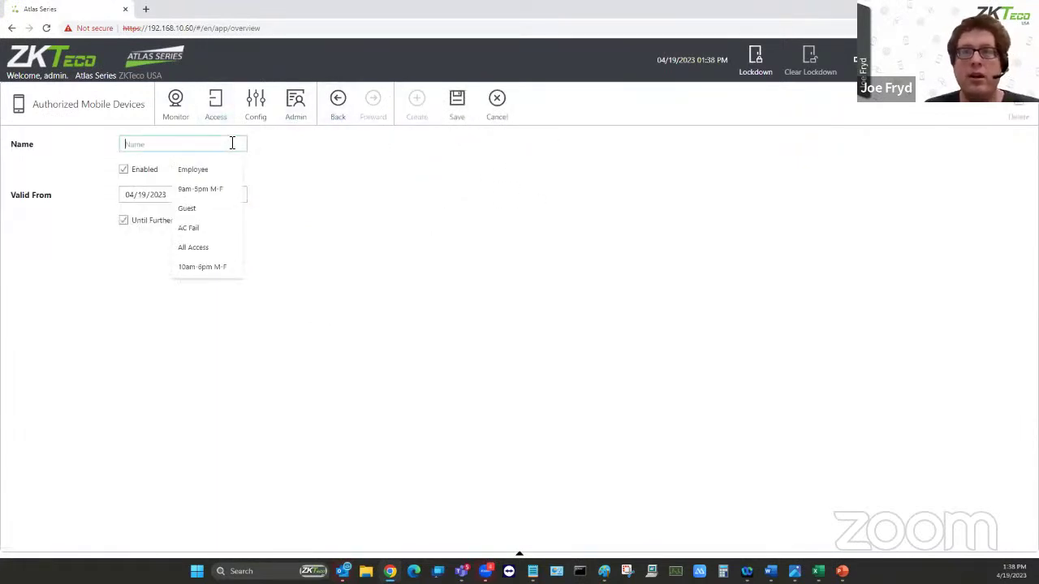
type("Kat")
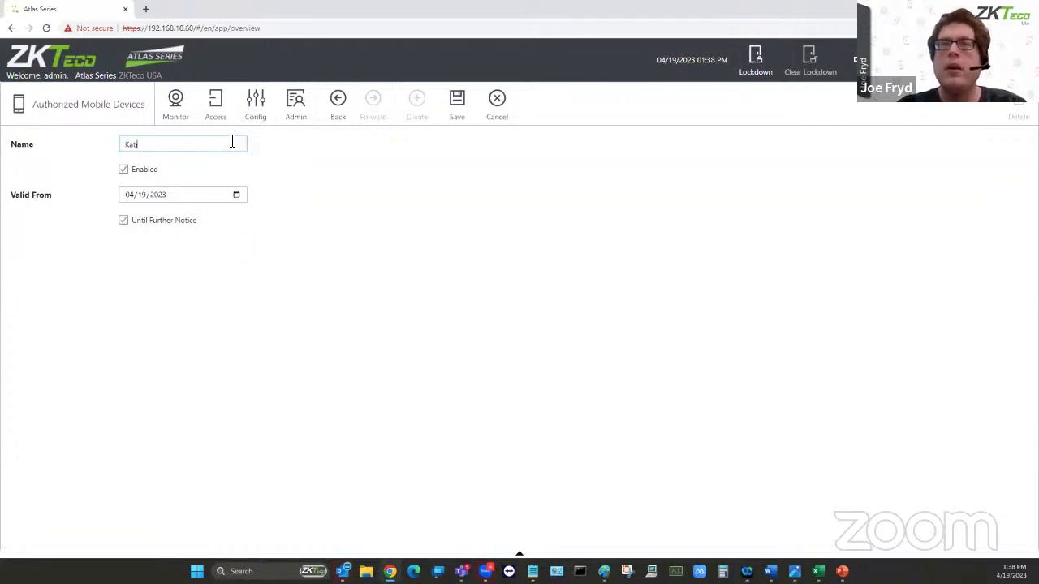
type("hy")
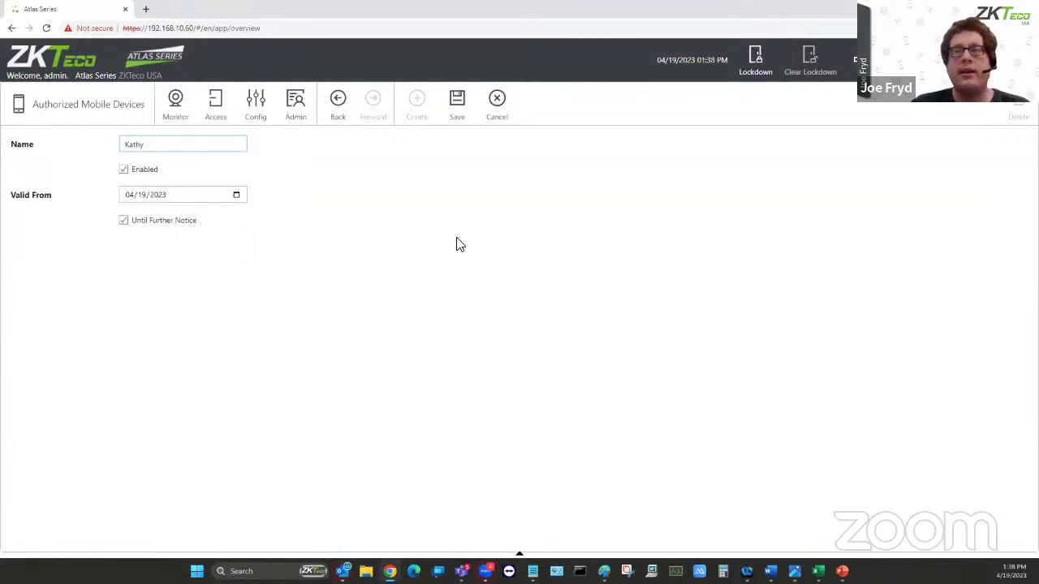
left_click(460, 116)
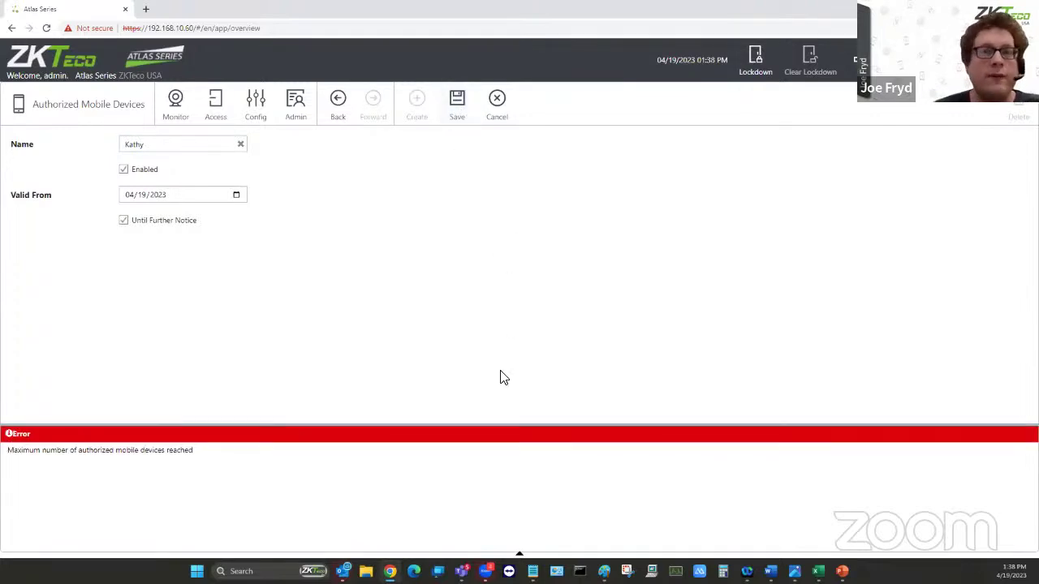
left_click(498, 112)
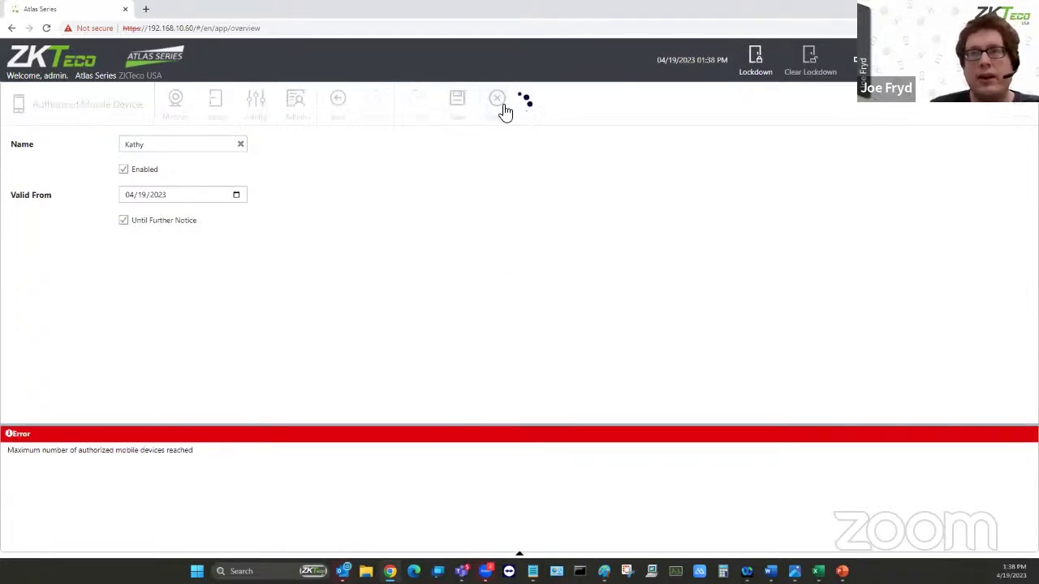
left_click(157, 178)
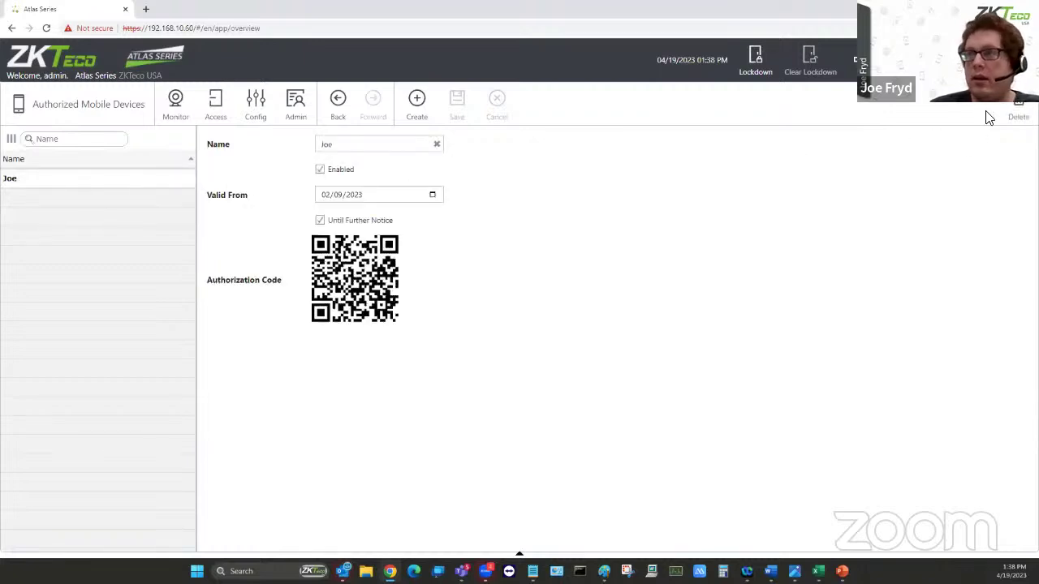
Step: Delete the existing mobile device and create a new named one, enabled from 04/19/2023 with a QR code
left_click(1019, 116)
left_click(641, 332)
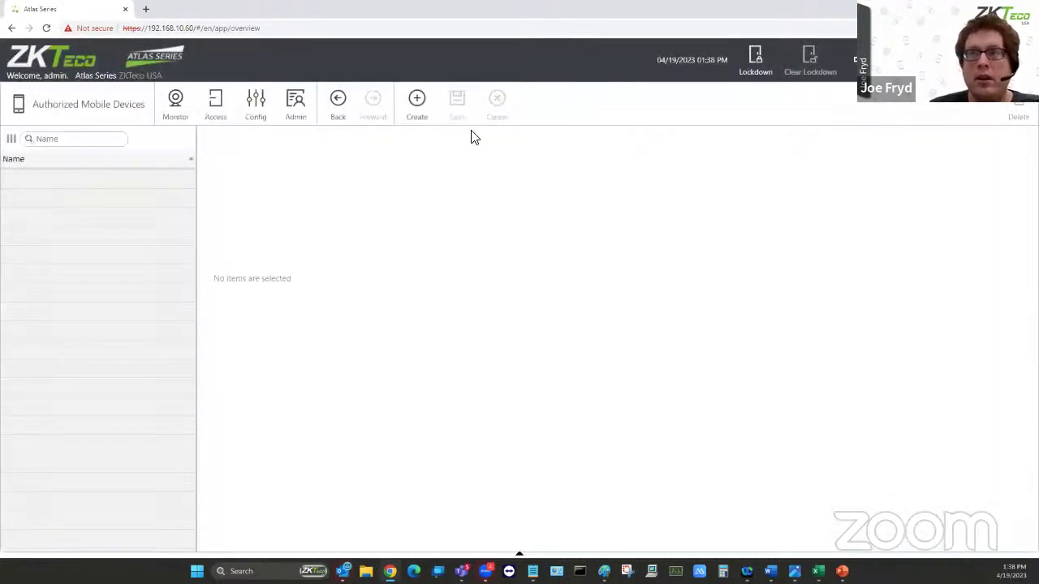
left_click(417, 101)
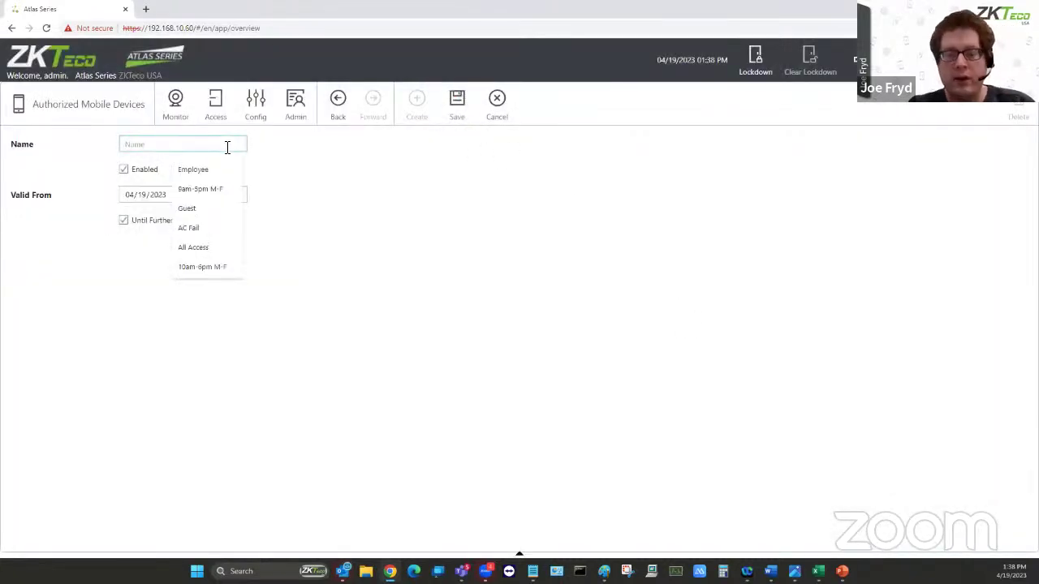
type("Kathy")
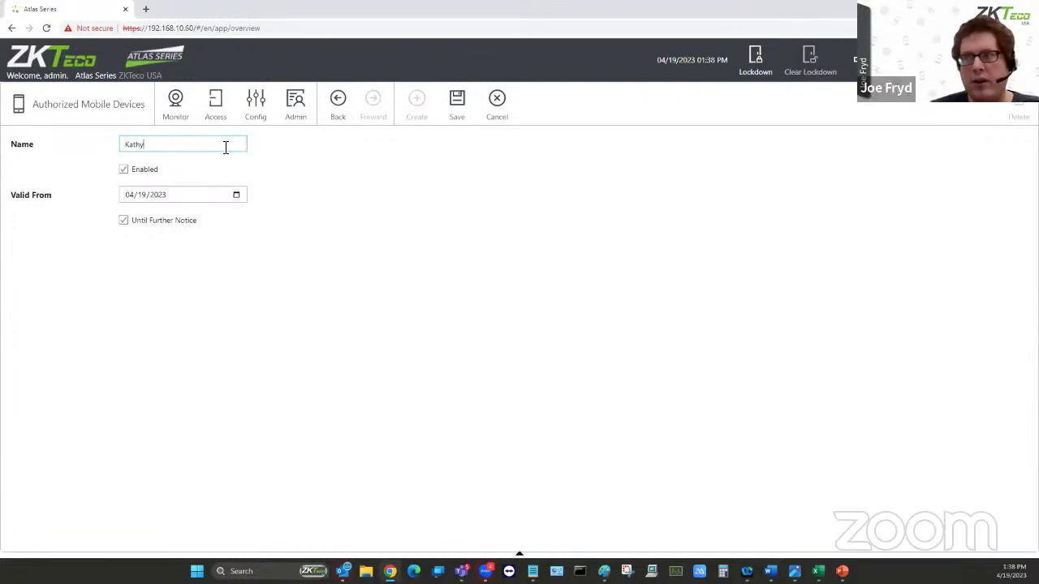
left_click(457, 112)
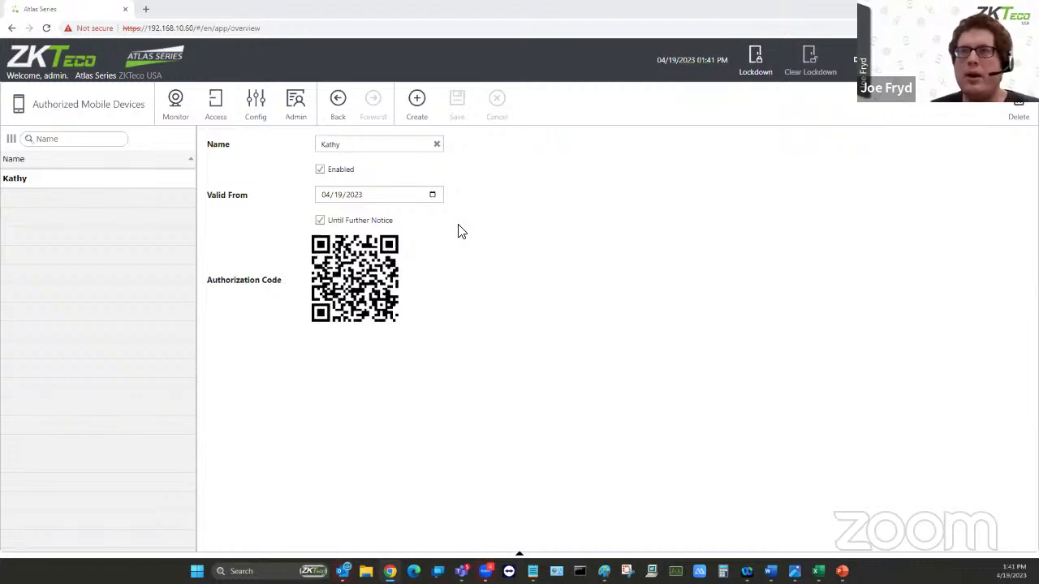
Step: Run Discover Controllers from Config > Hardware, finding the Atlas400 controller at 192.168.2.14
left_click(256, 113)
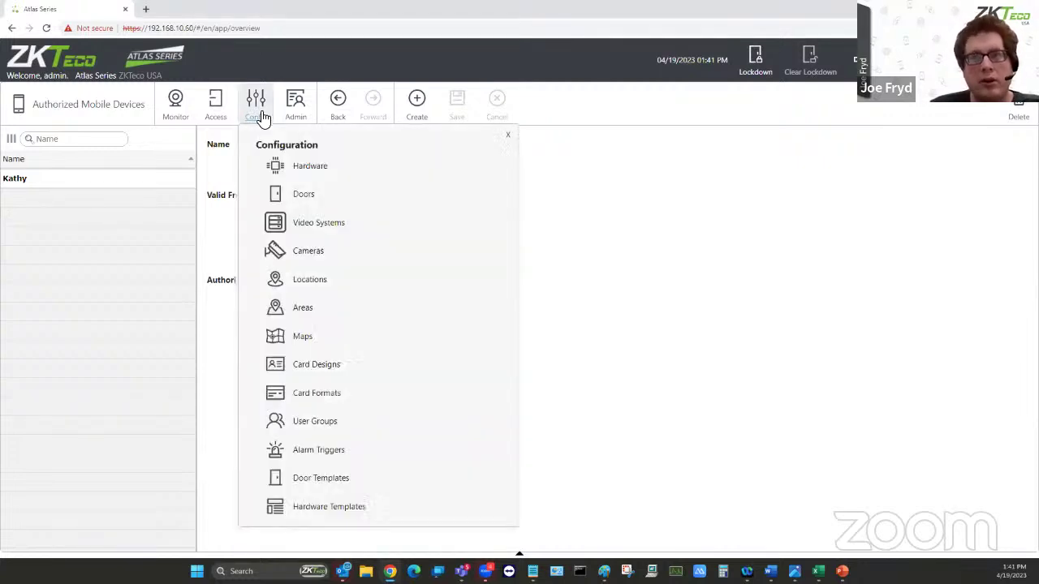
left_click(302, 170)
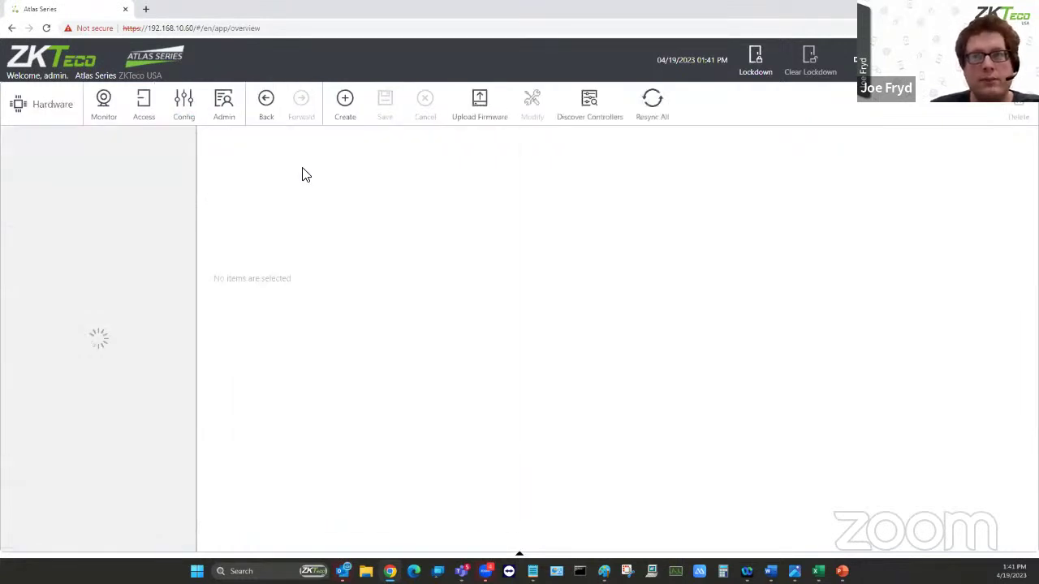
left_click(588, 98)
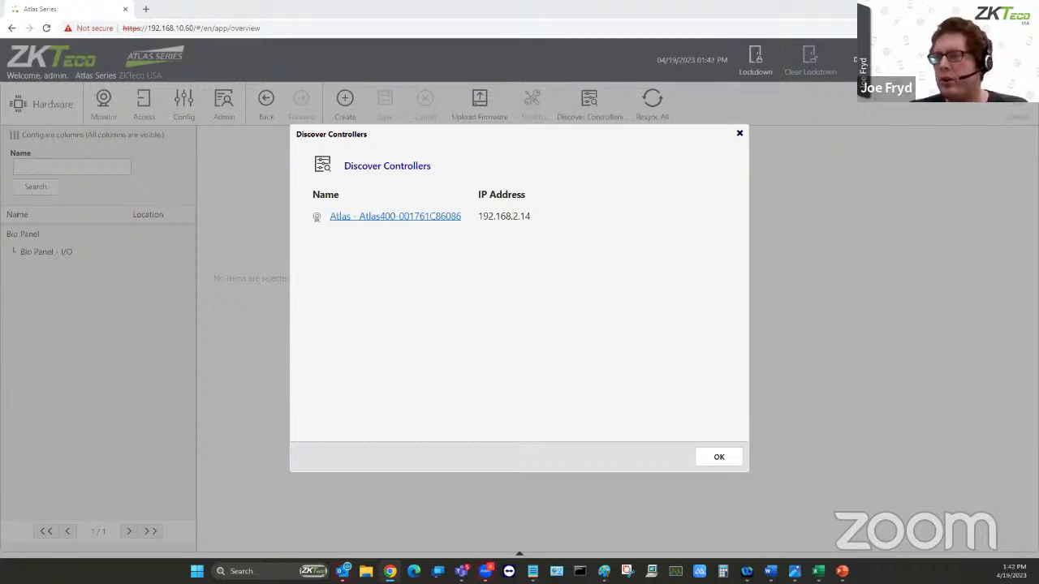
mouse_move(842, 570)
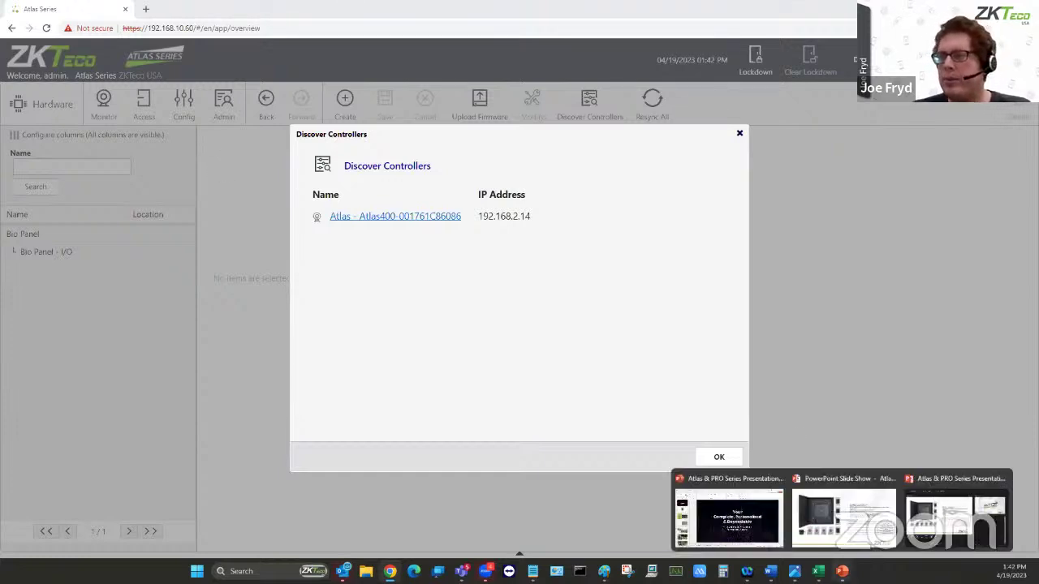
Step: Bring the slide show forward and advance six slides to the KR800 Series card reader slide
left_click(837, 520)
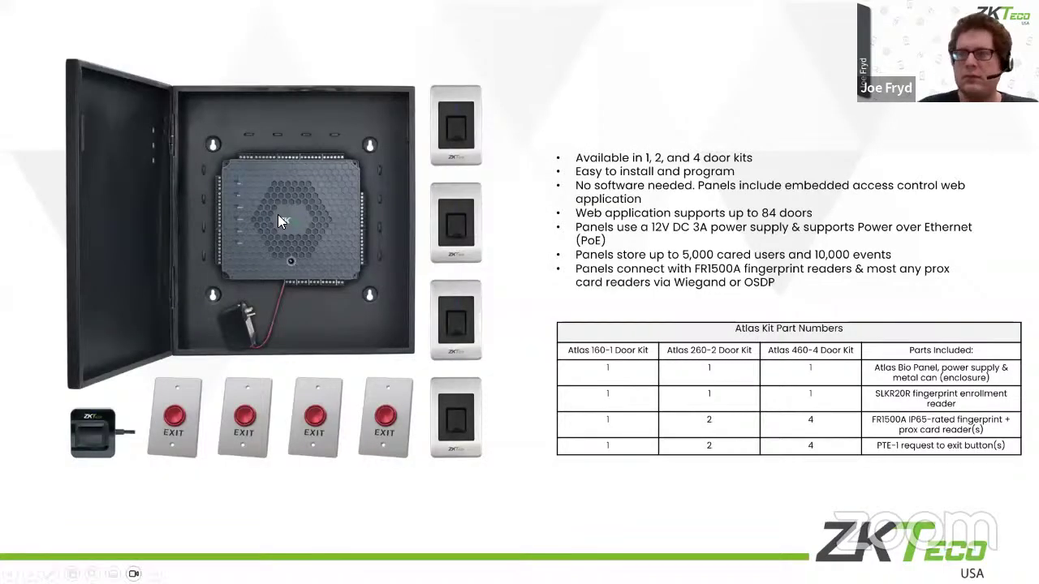
left_click(278, 219)
left_click(280, 220)
left_click(278, 219)
left_click(278, 219)
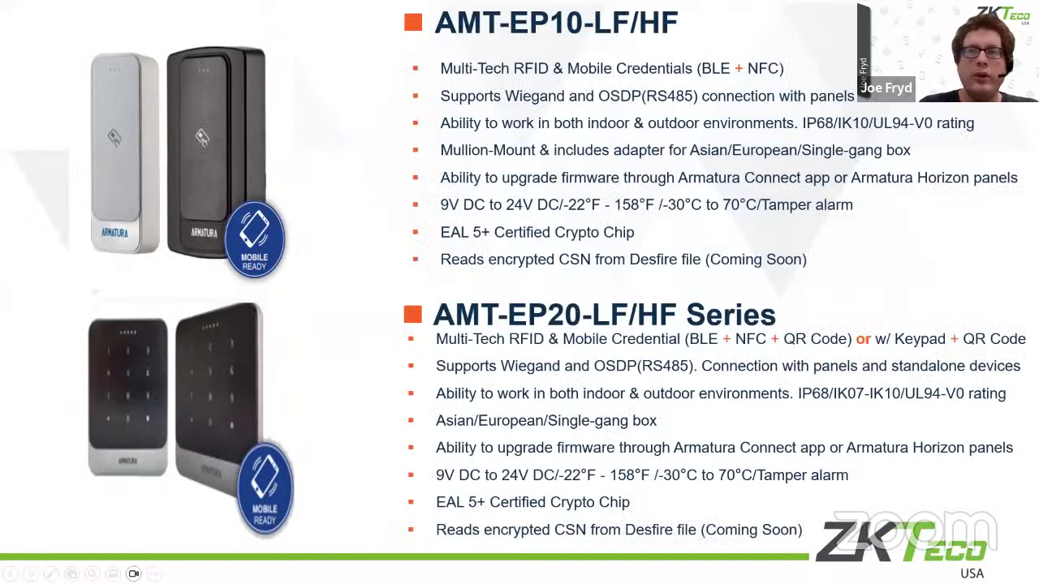
left_click(278, 219)
key("Right")
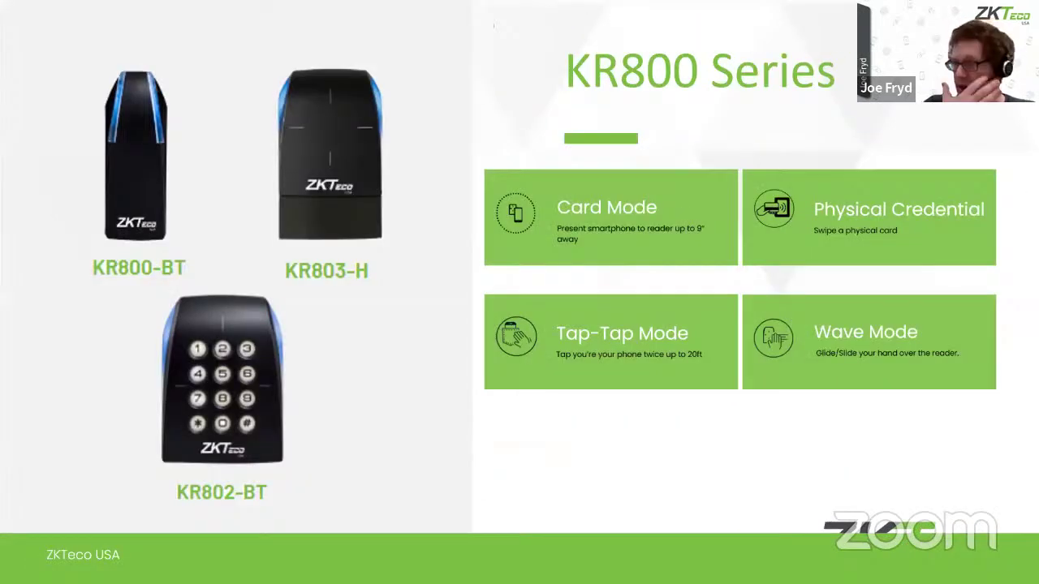
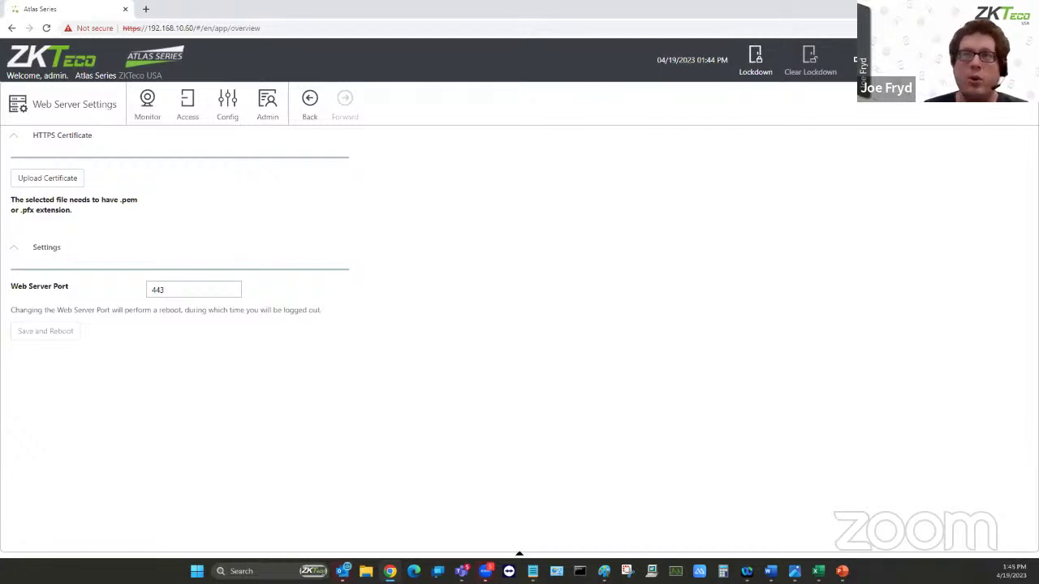
Step: Open the cardholder's record under Access > Users and review its QR Code and Standard cards
left_click(199, 117)
left_click(231, 169)
left_click(93, 177)
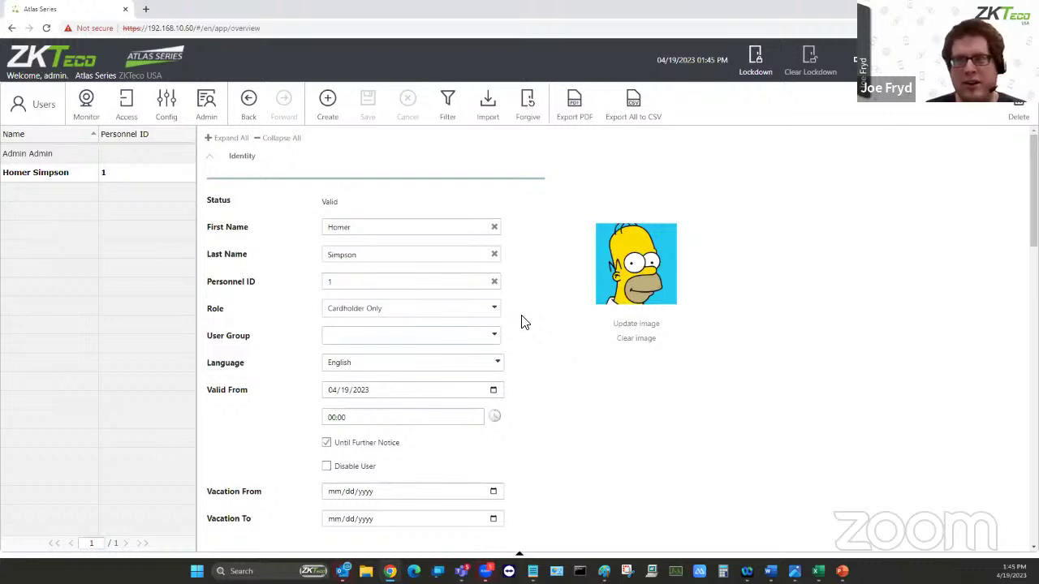
scroll(523, 318, "down", 2)
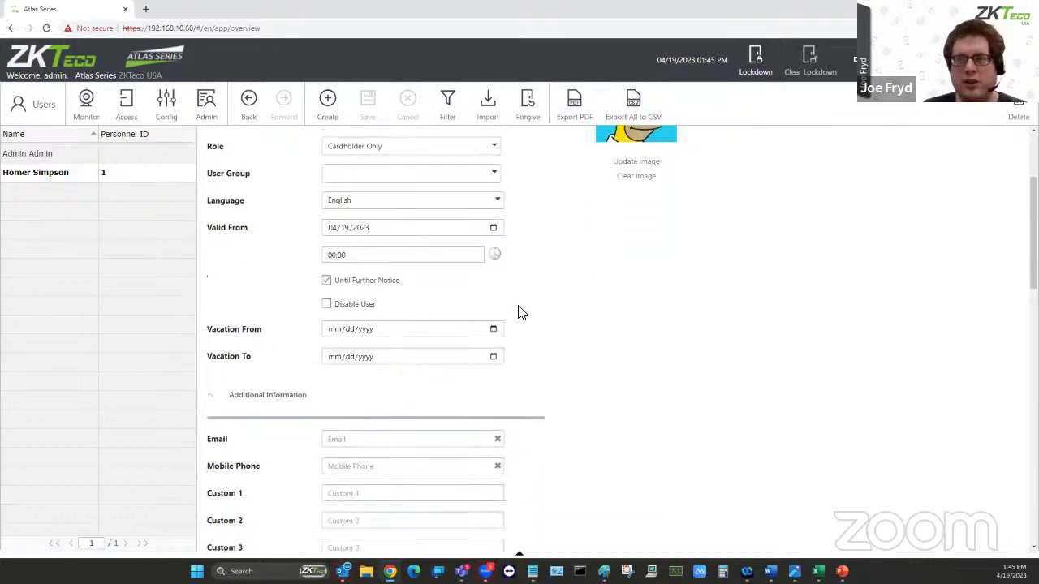
scroll(521, 313, "down", 5)
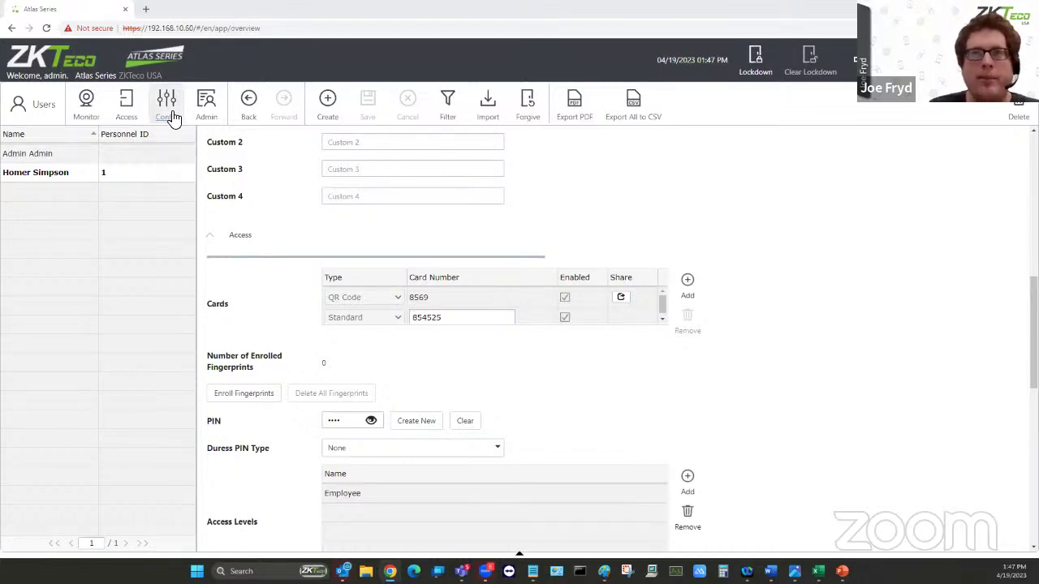
Step: Reopen the cardholder's record and share its QR Code card to show the ZKey registration code
left_click(128, 109)
left_click(172, 163)
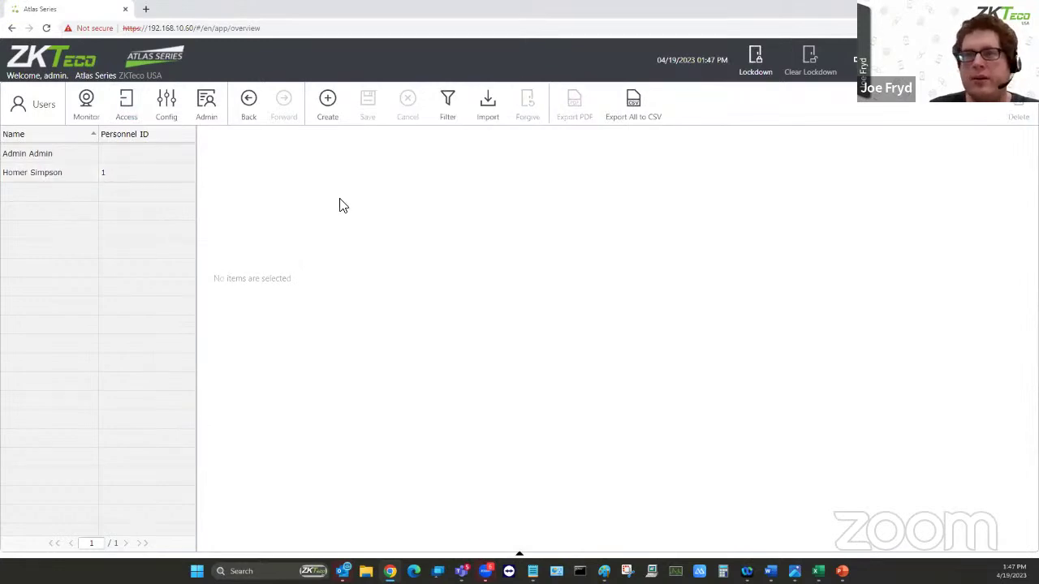
left_click(76, 176)
scroll(604, 302, "down", 1)
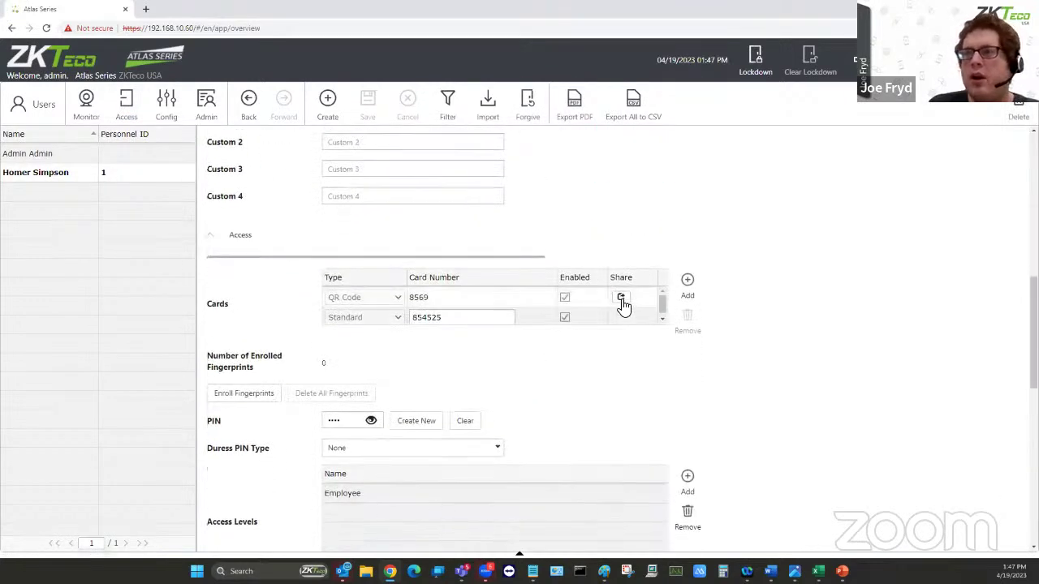
left_click(620, 299)
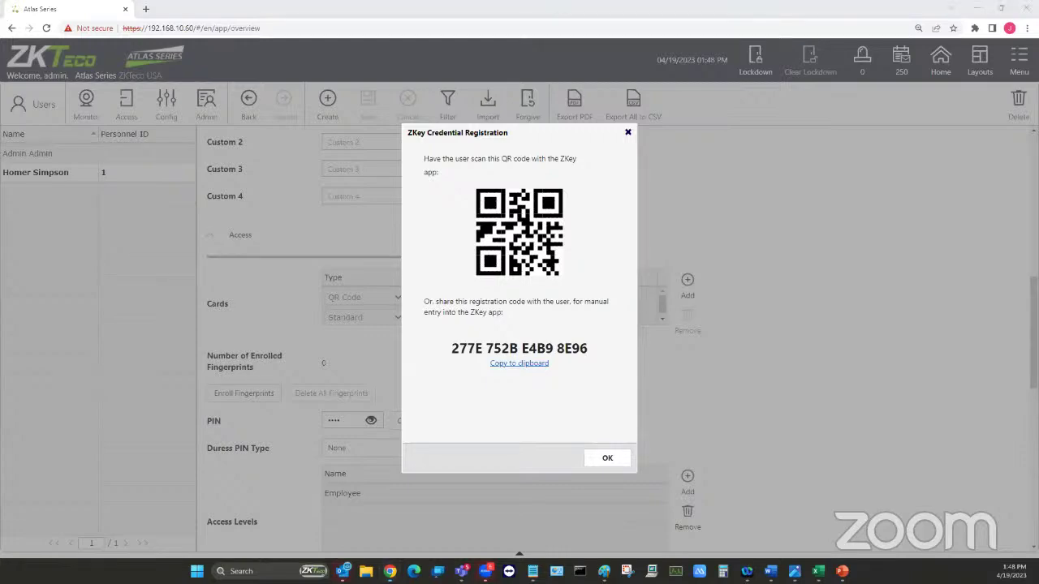
key("alt+Tab")
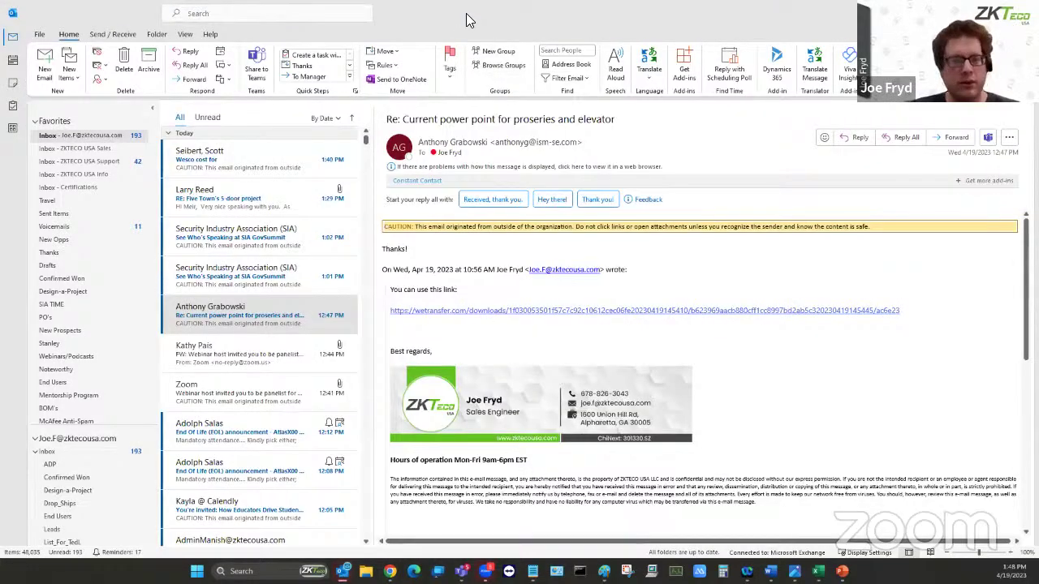
Step: Switch back to the ZKey registration dialog, then over to the PowerPoint presentation
key("alt+Tab")
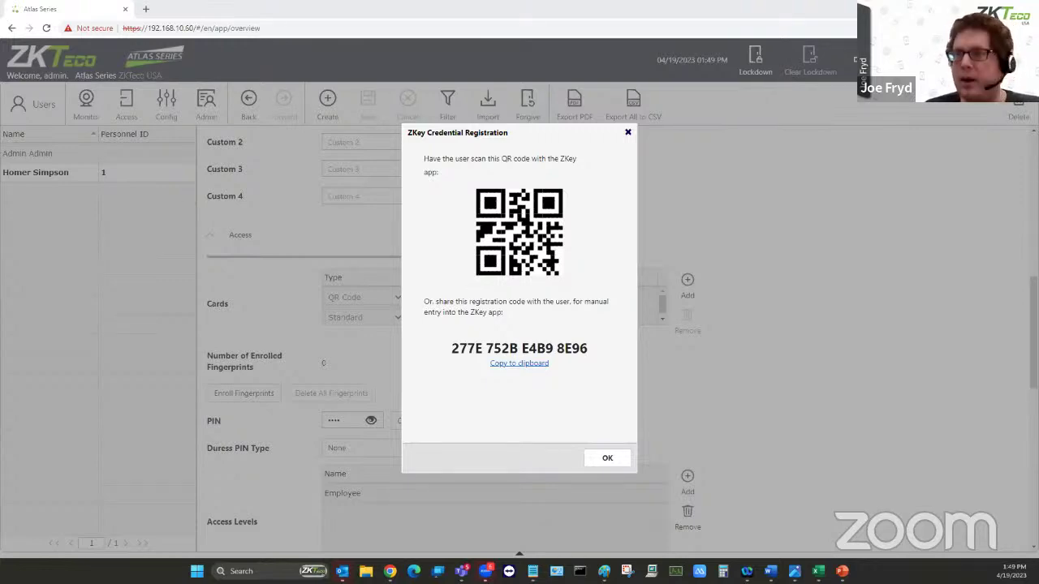
key("alt+Tab")
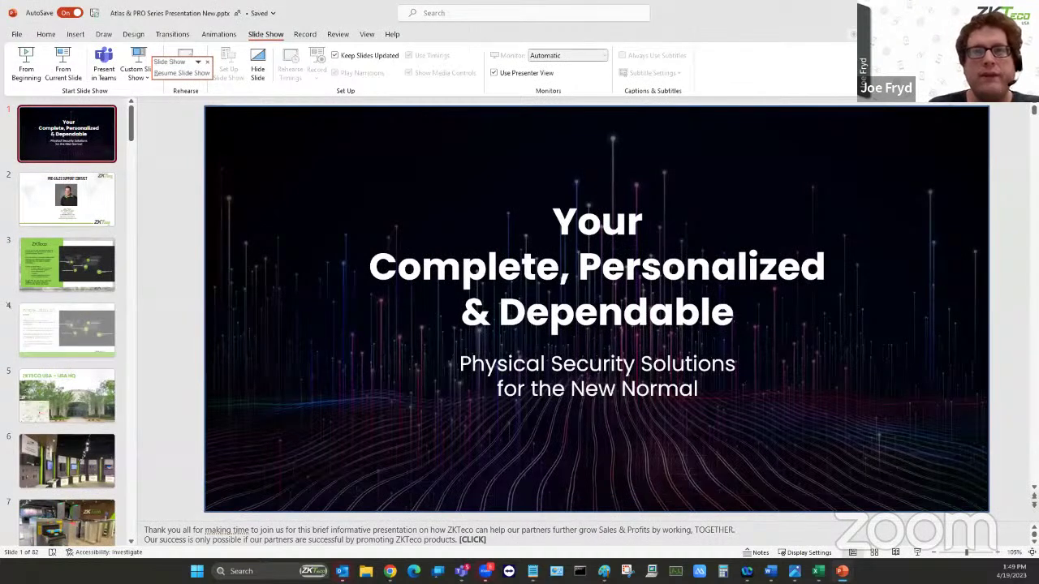